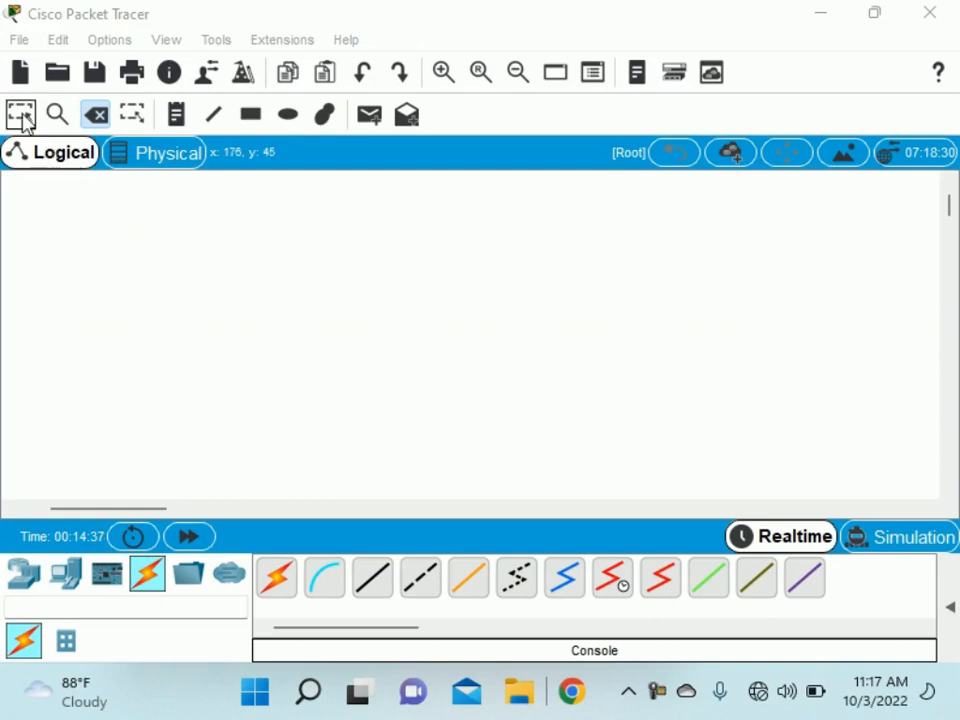
# Place a PC, PC1, just left of the workspace centre.
pyautogui.click(64, 575)
pyautogui.click(279, 585)
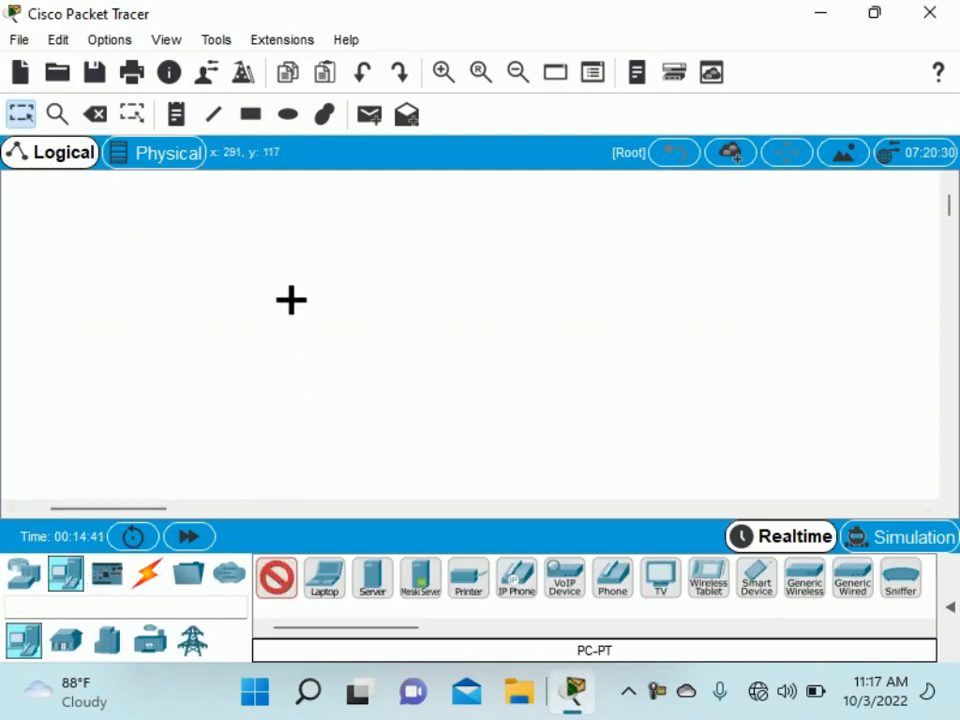
pyautogui.click(298, 310)
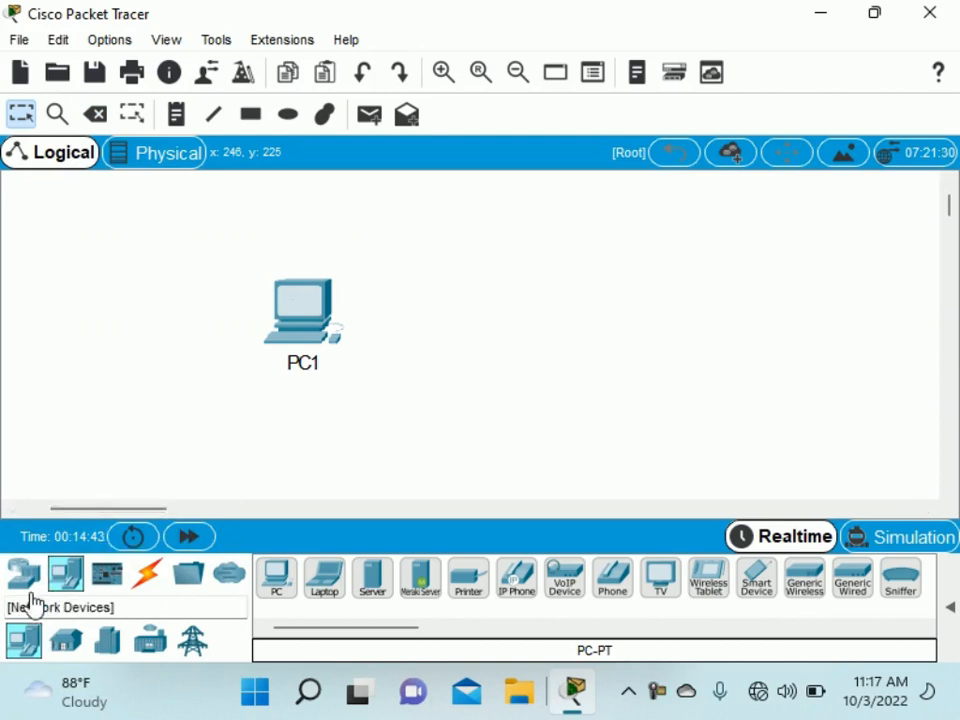
# Place a 2960 switch, Switch1, to the right of PC1.
pyautogui.click(25, 574)
pyautogui.click(67, 648)
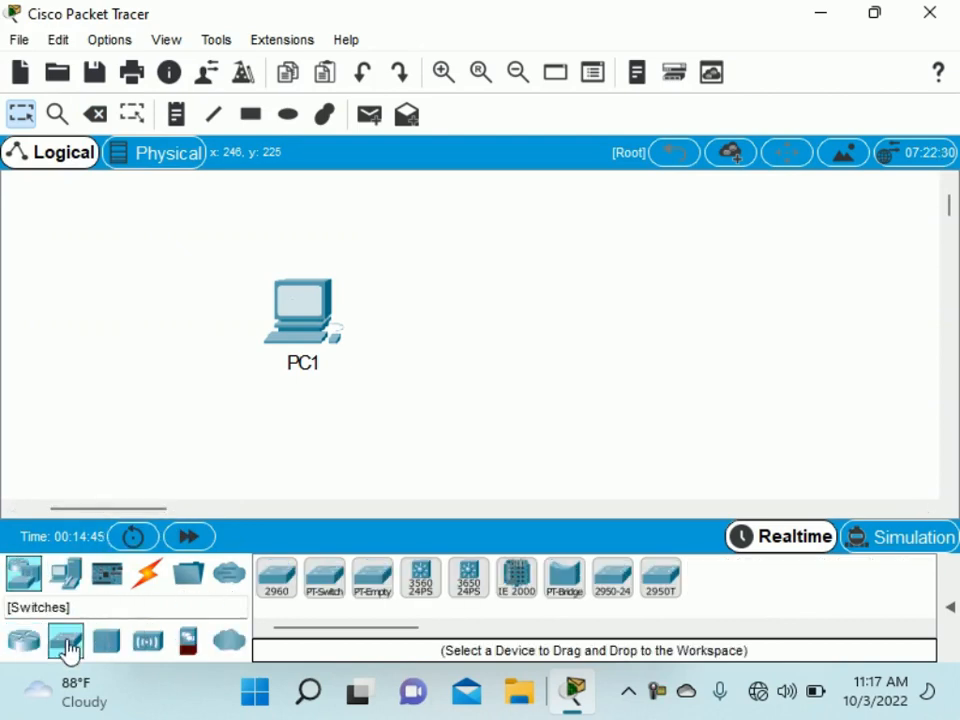
pyautogui.click(286, 582)
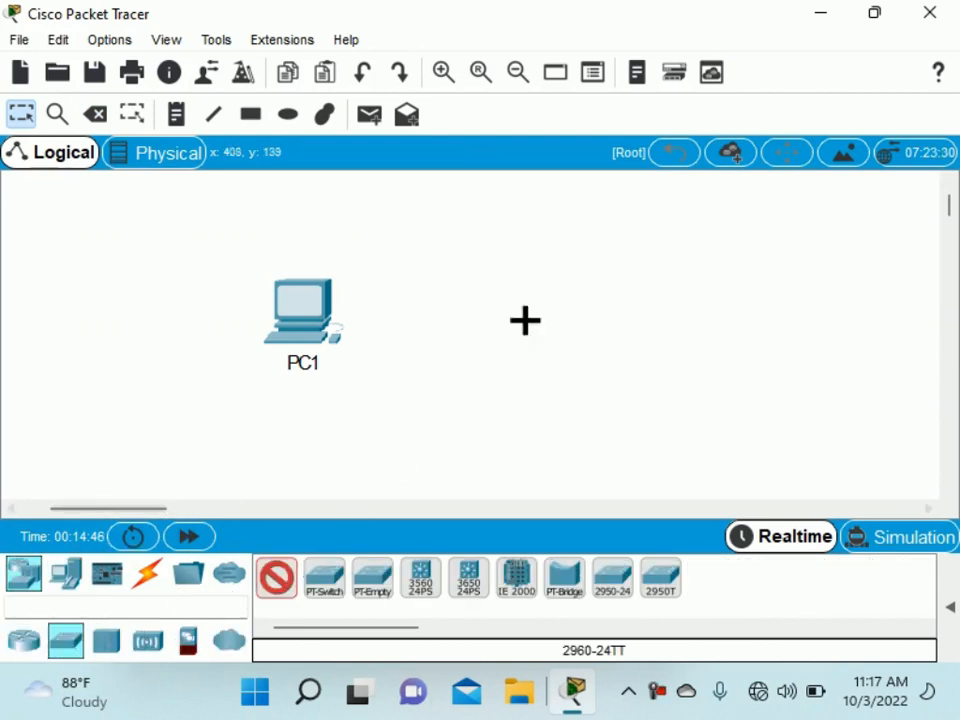
pyautogui.click(603, 275)
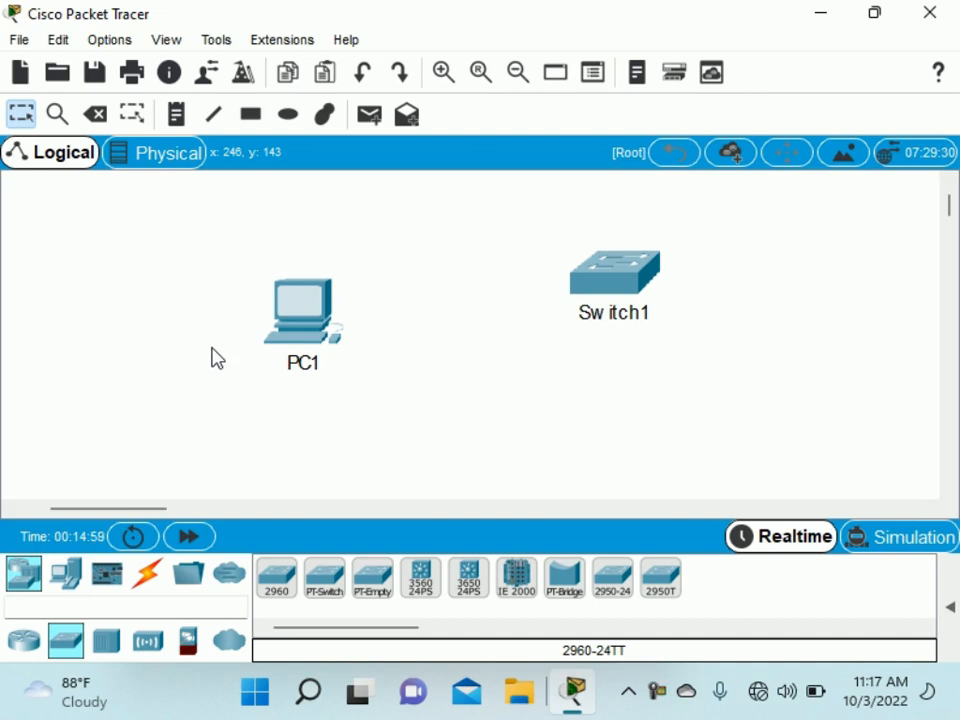
pyautogui.click(149, 579)
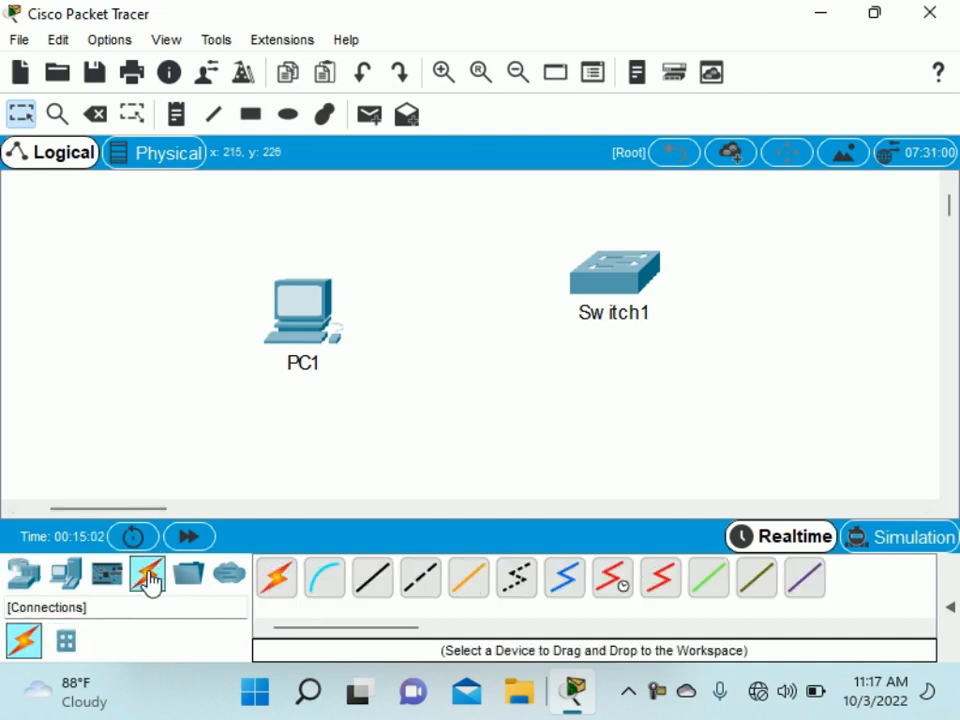
# Run a console cable from PC1's RS 232 port to Switch1's Console port.
pyautogui.click(337, 585)
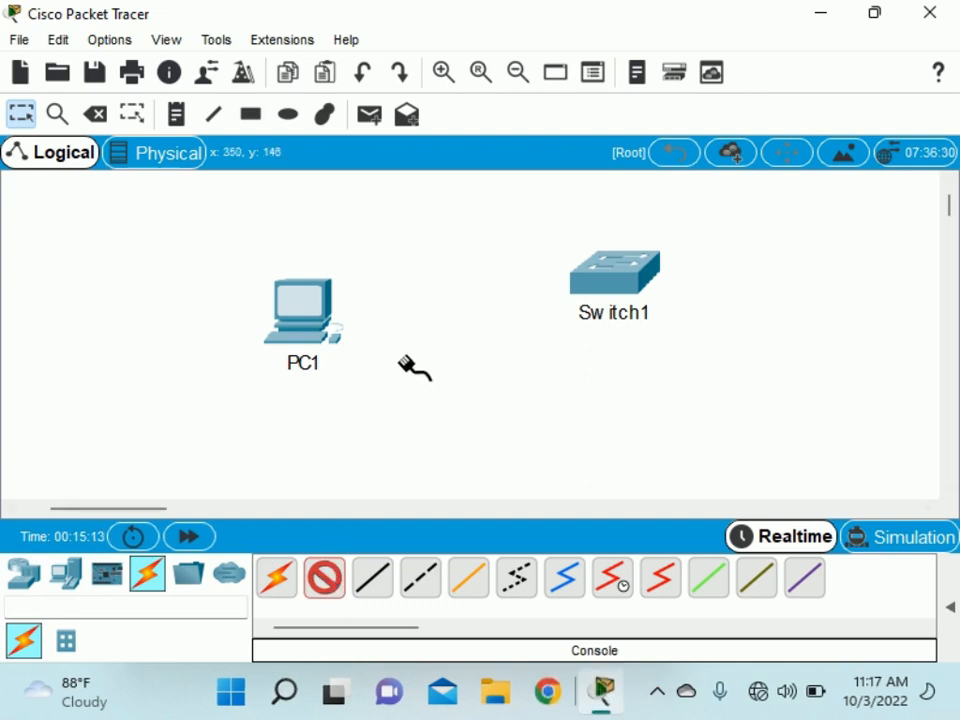
pyautogui.click(303, 297)
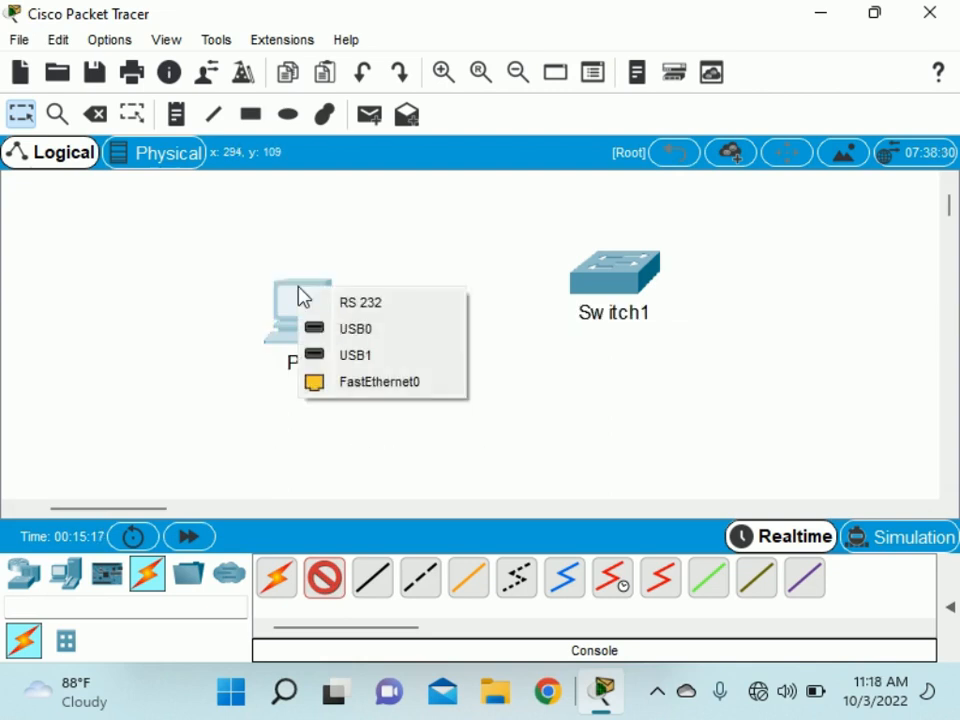
pyautogui.click(347, 306)
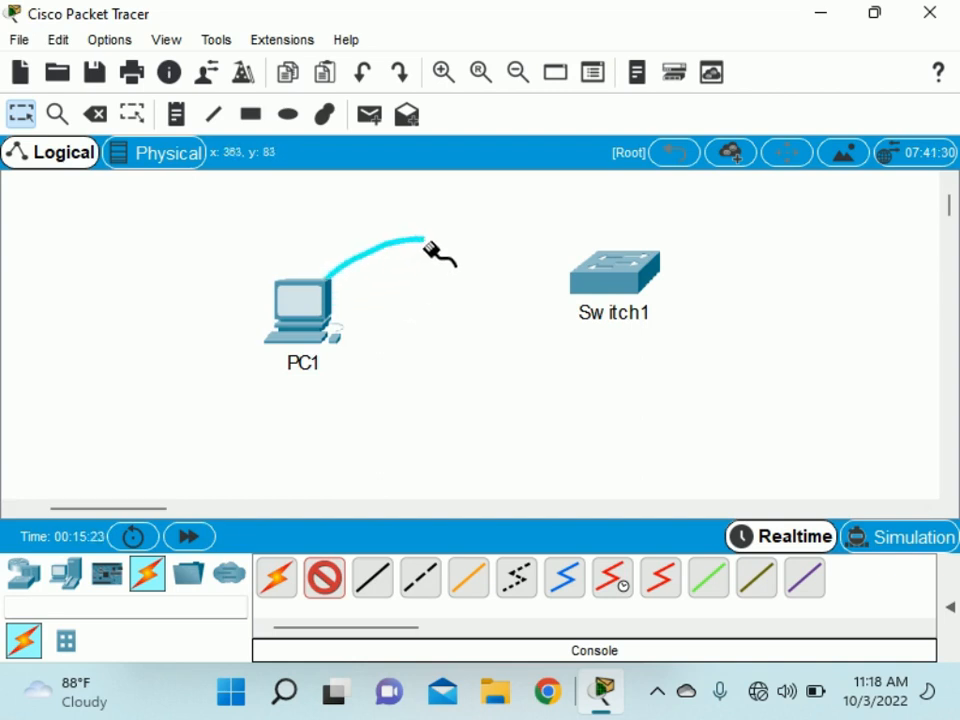
pyautogui.click(638, 270)
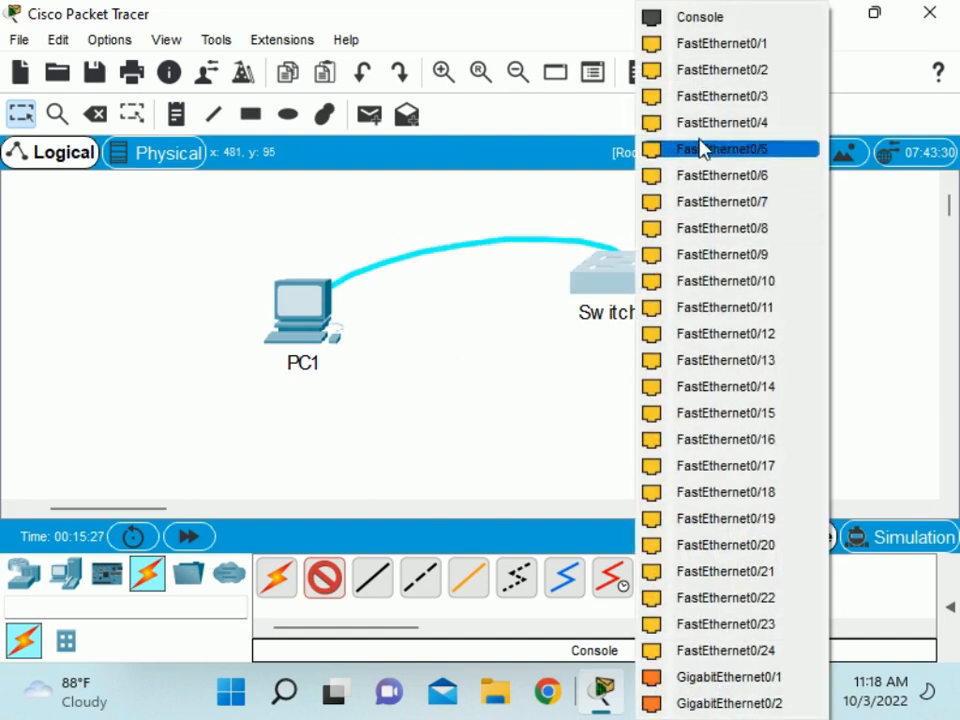
pyautogui.click(722, 22)
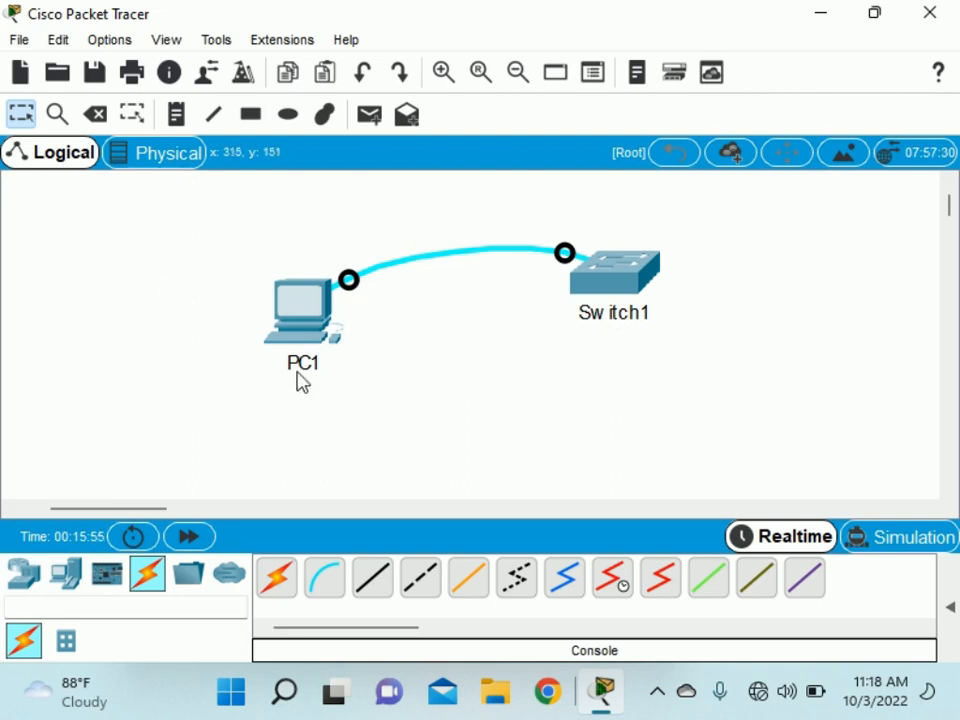
# Open the Terminal application from PC1's Desktop tab.
pyautogui.click(300, 300)
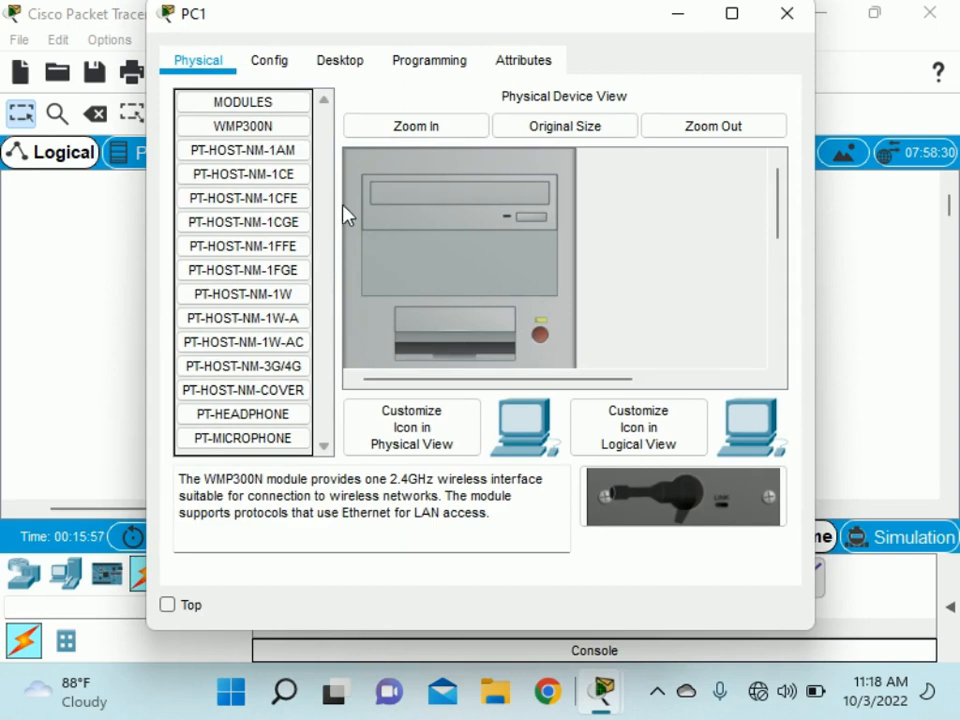
pyautogui.moveTo(343, 21); pyautogui.dragTo(244, 63)
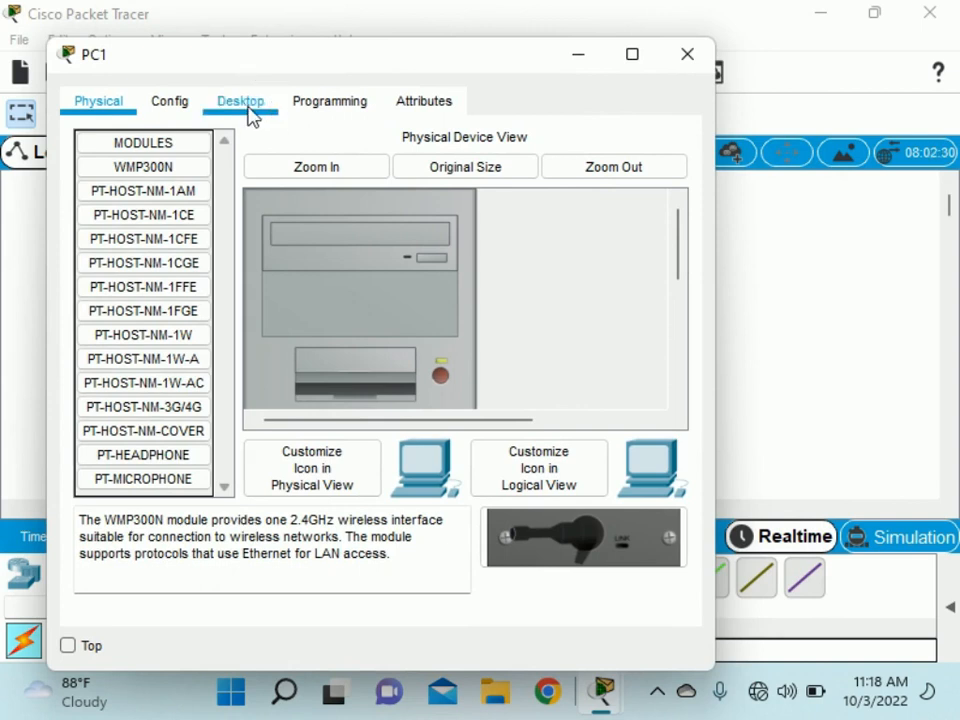
pyautogui.click(249, 116)
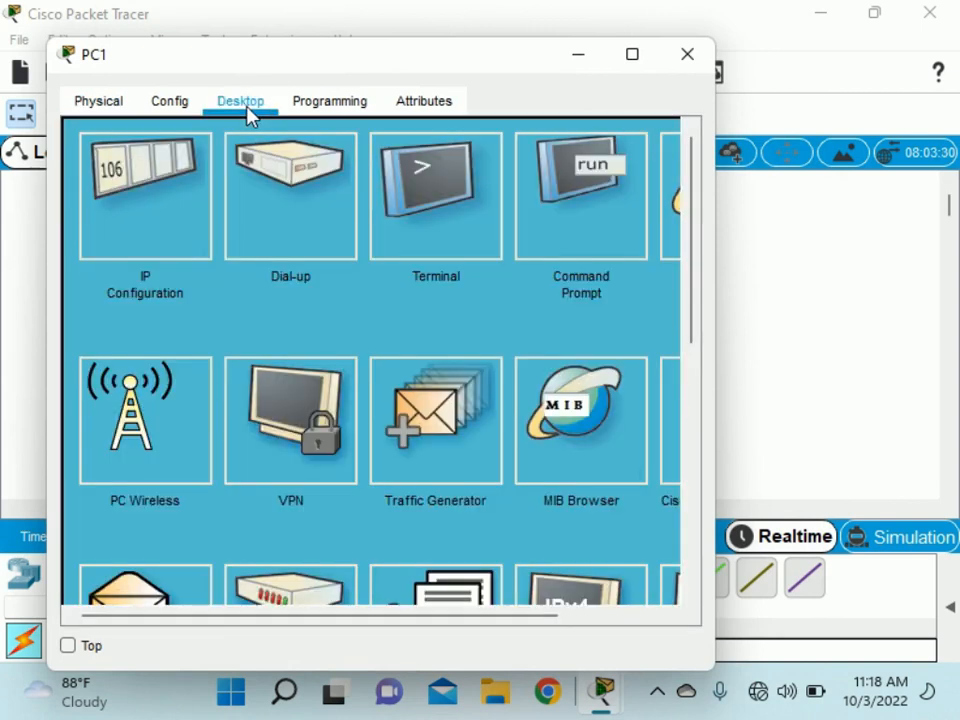
pyautogui.click(449, 243)
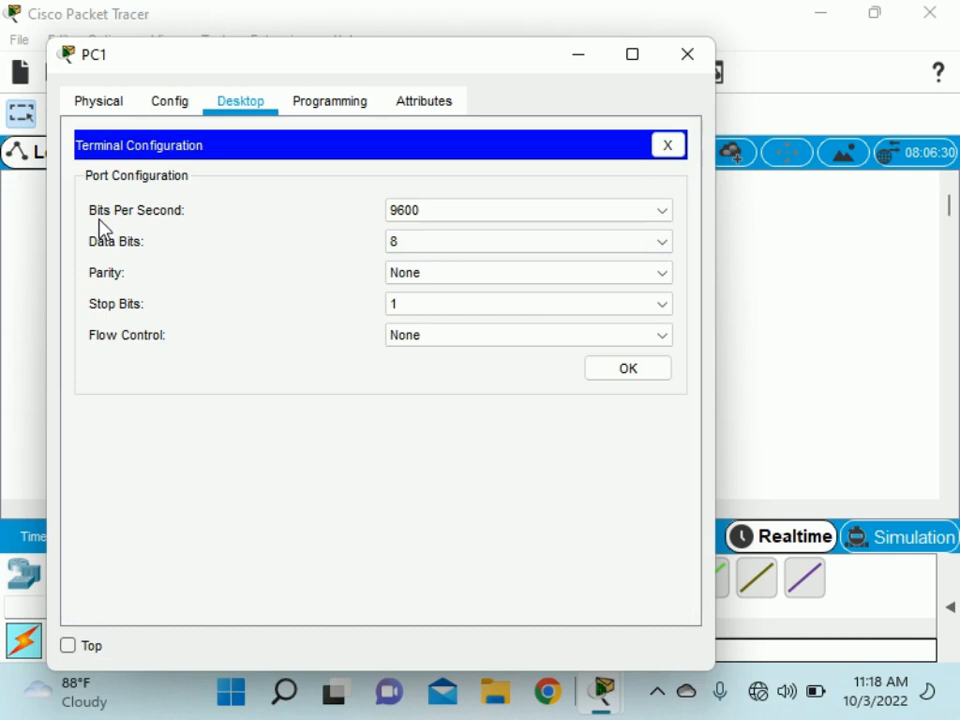
# Keep the terminal port settings at 9600 baud, 8 data bits, None, 1, None and connect.
pyautogui.click(425, 218)
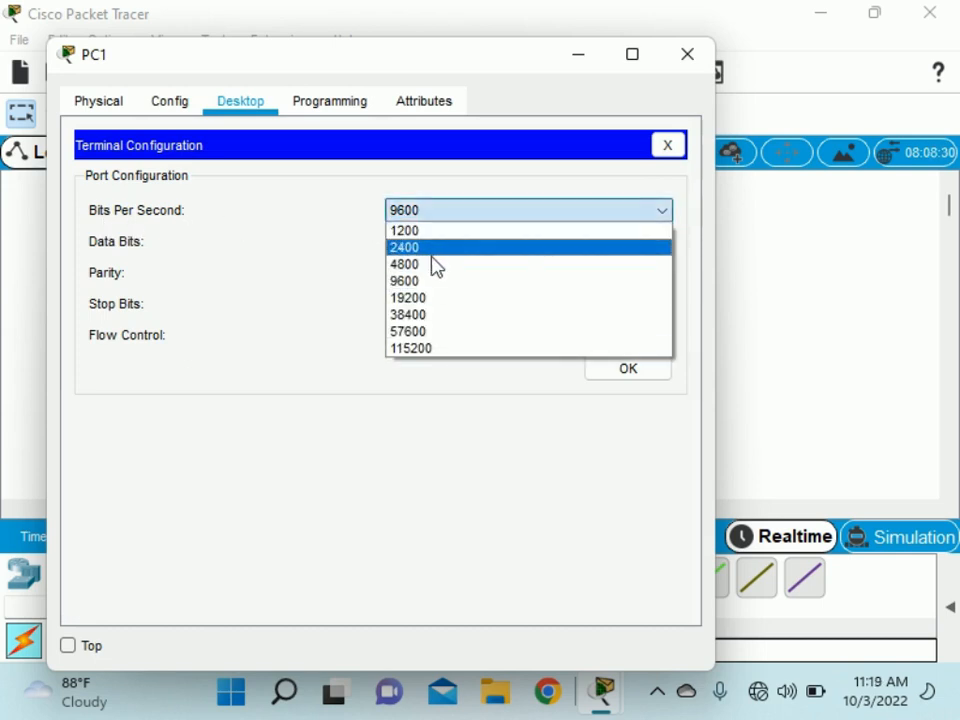
pyautogui.click(428, 282)
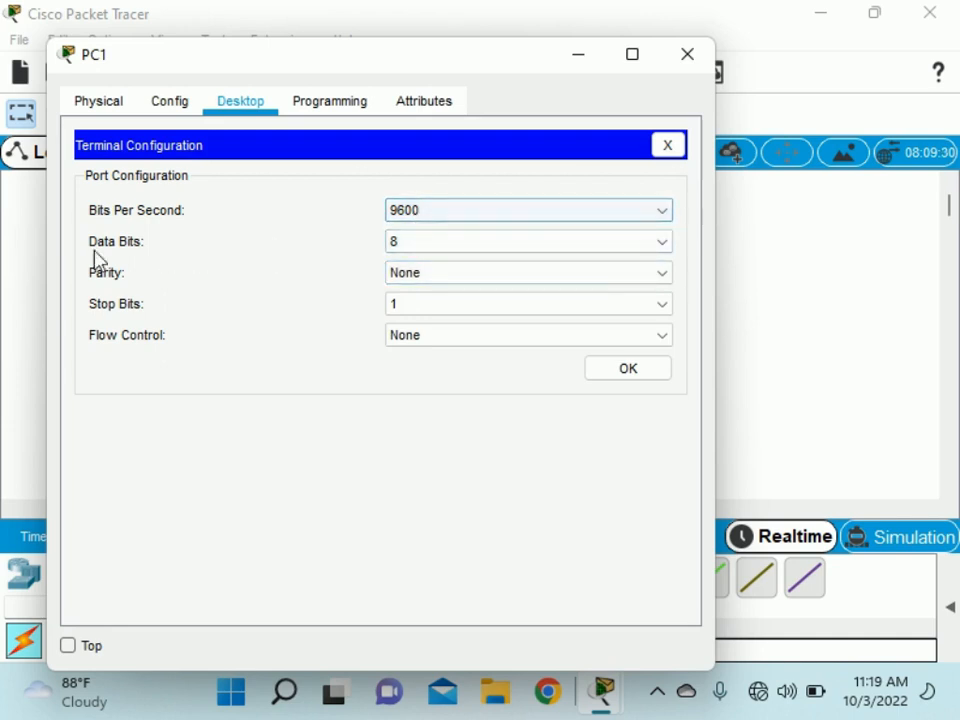
pyautogui.click(414, 246)
pyautogui.click(418, 248)
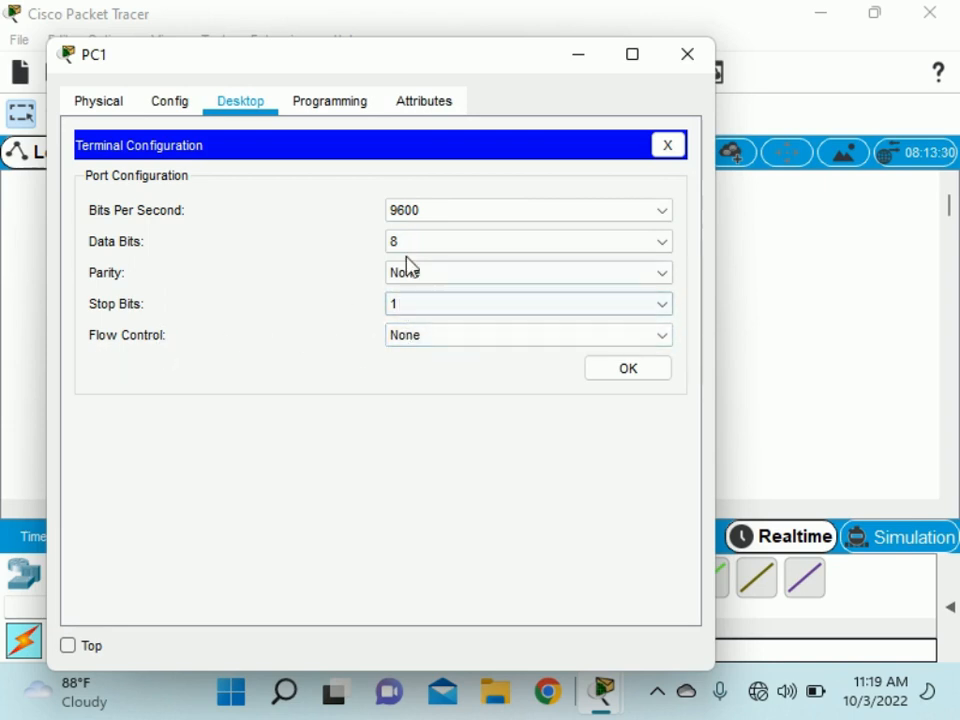
pyautogui.click(628, 369)
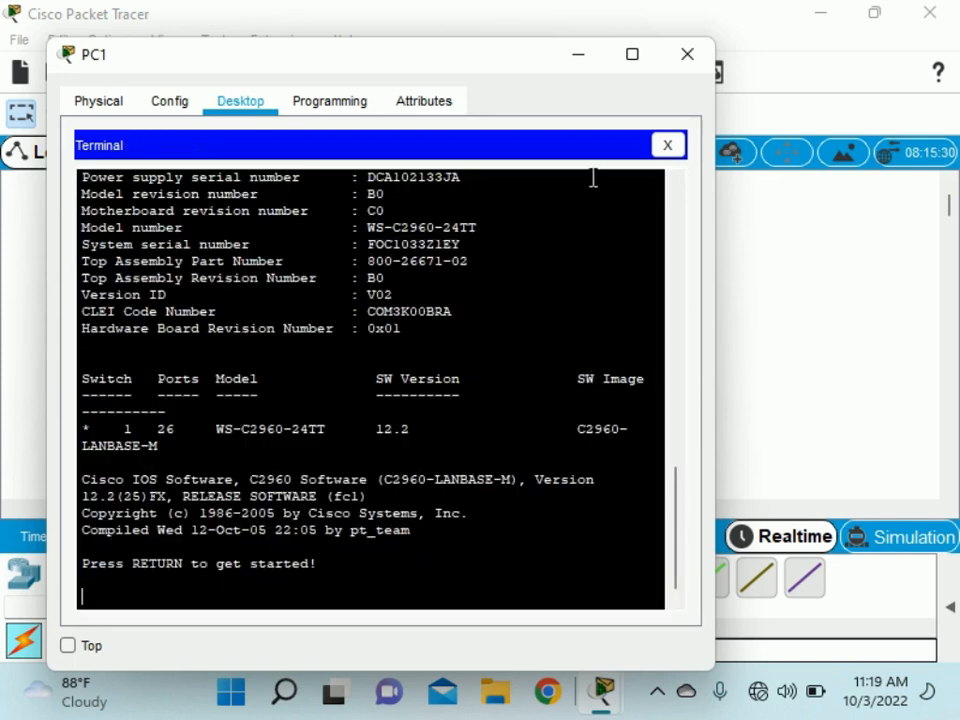
pyautogui.click(638, 55)
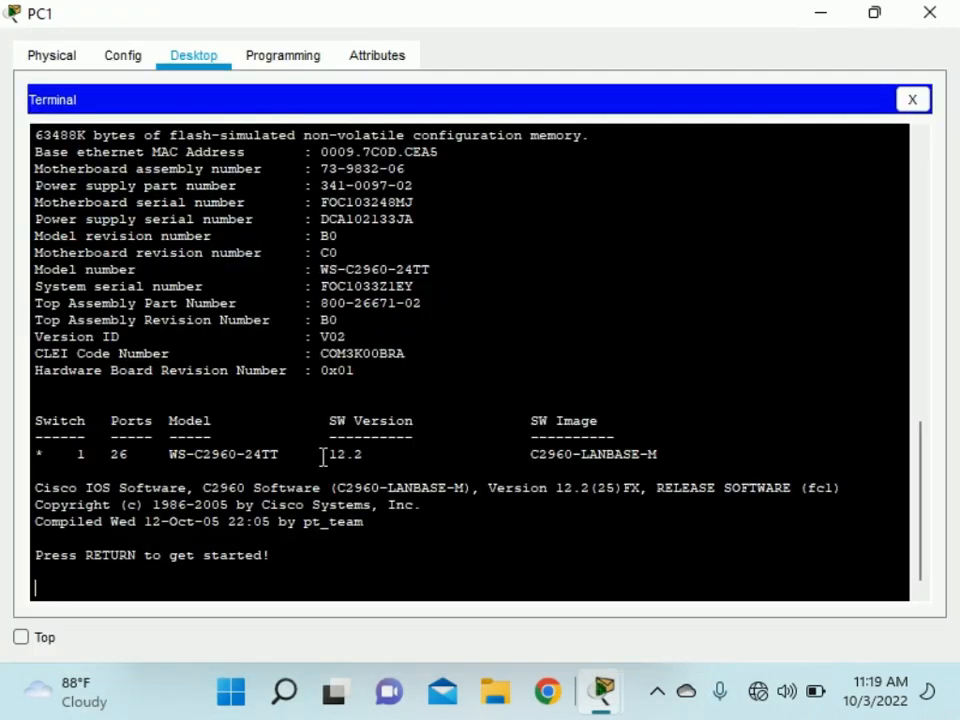
pyautogui.click(657, 690)
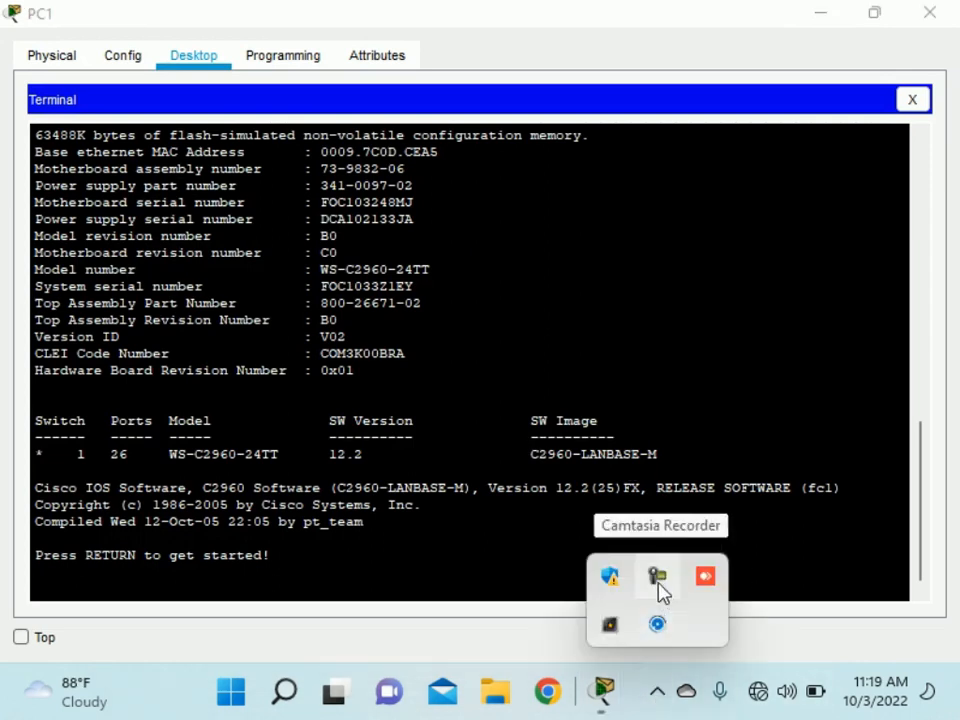
pyautogui.click(657, 576)
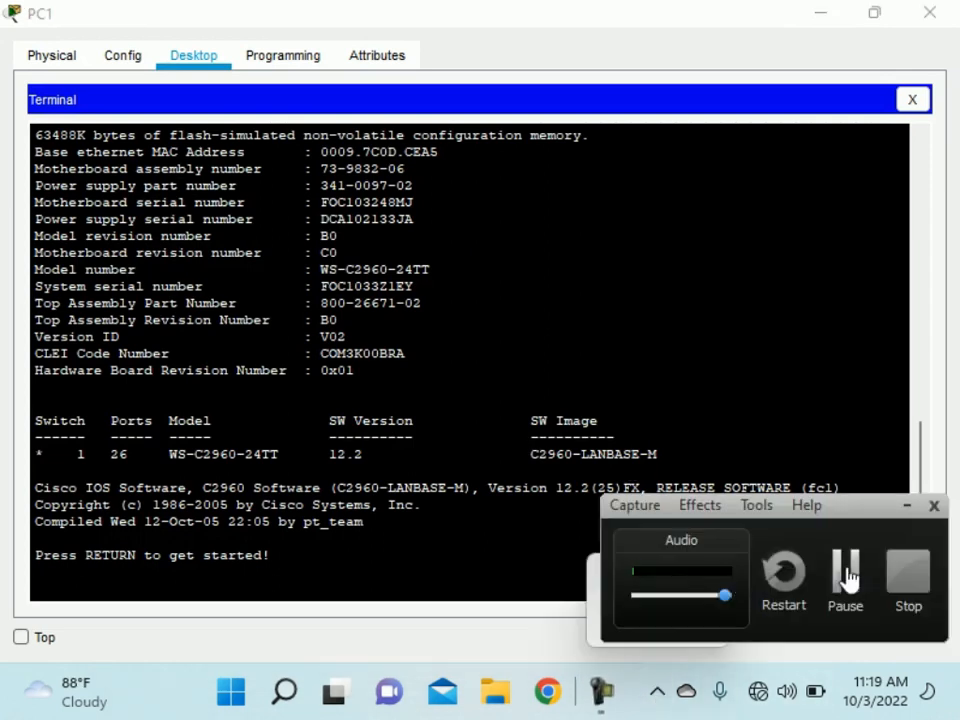
pyautogui.click(849, 568)
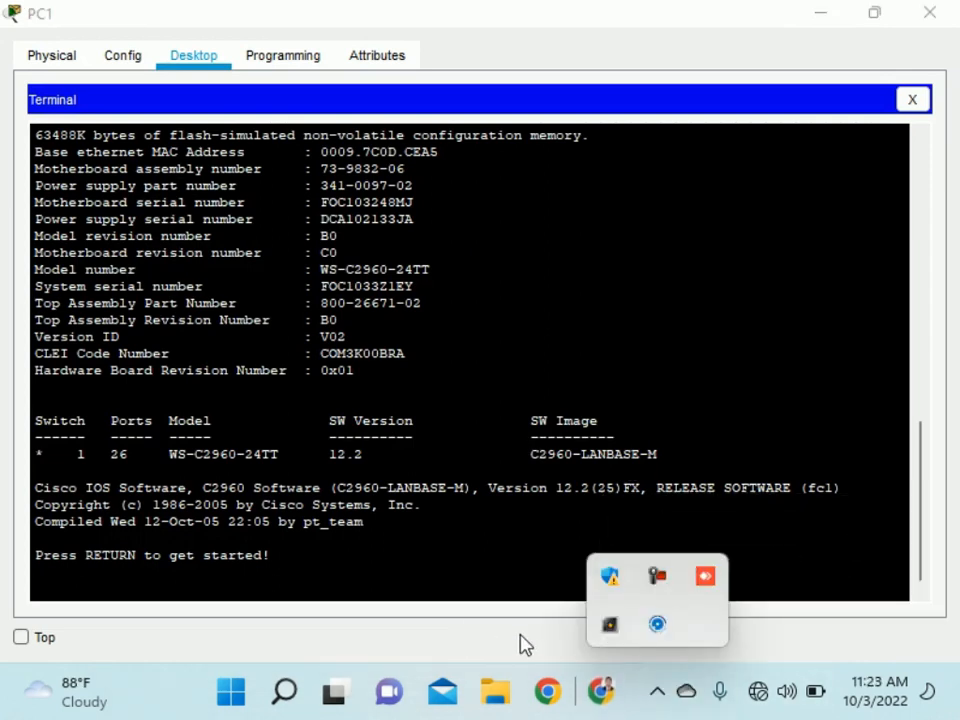
pyautogui.click(659, 692)
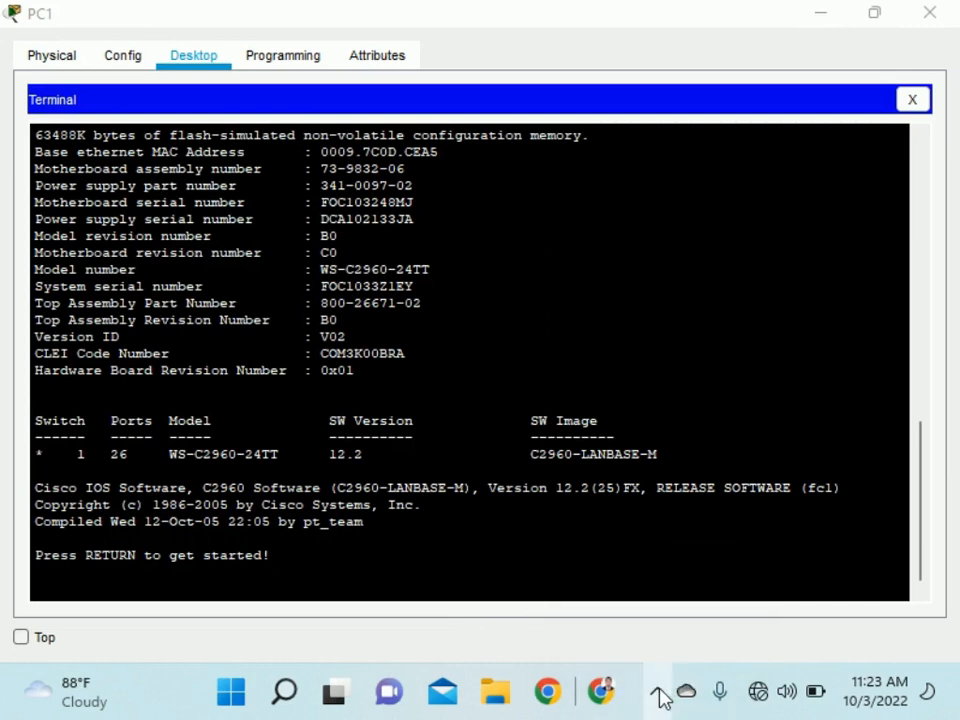
pyautogui.click(659, 694)
pyautogui.click(659, 694)
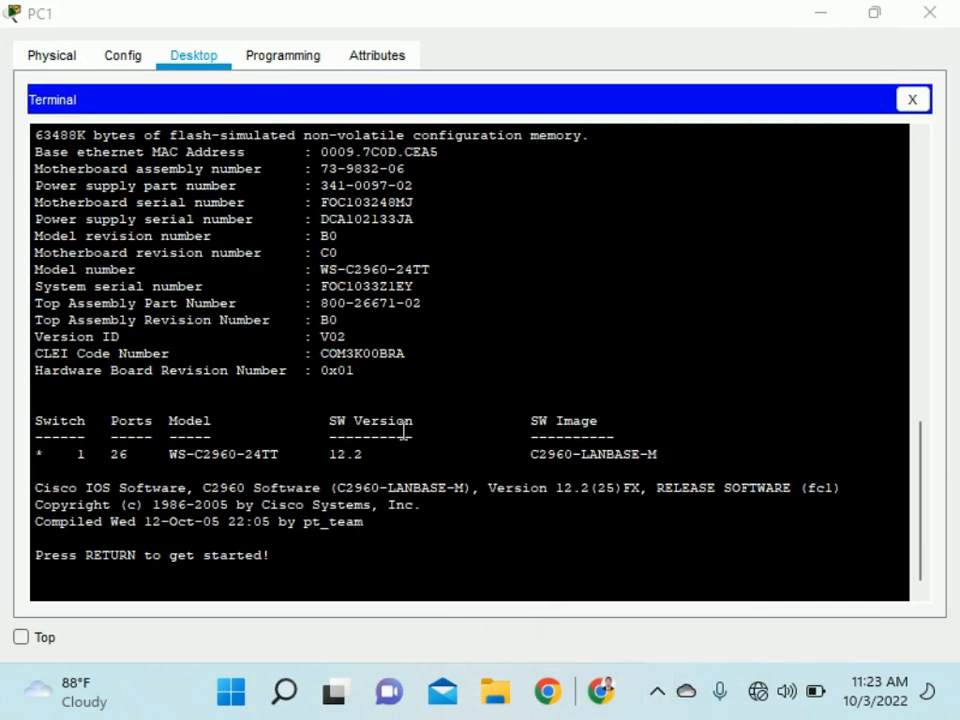
pyautogui.scroll(3, 379, 400)
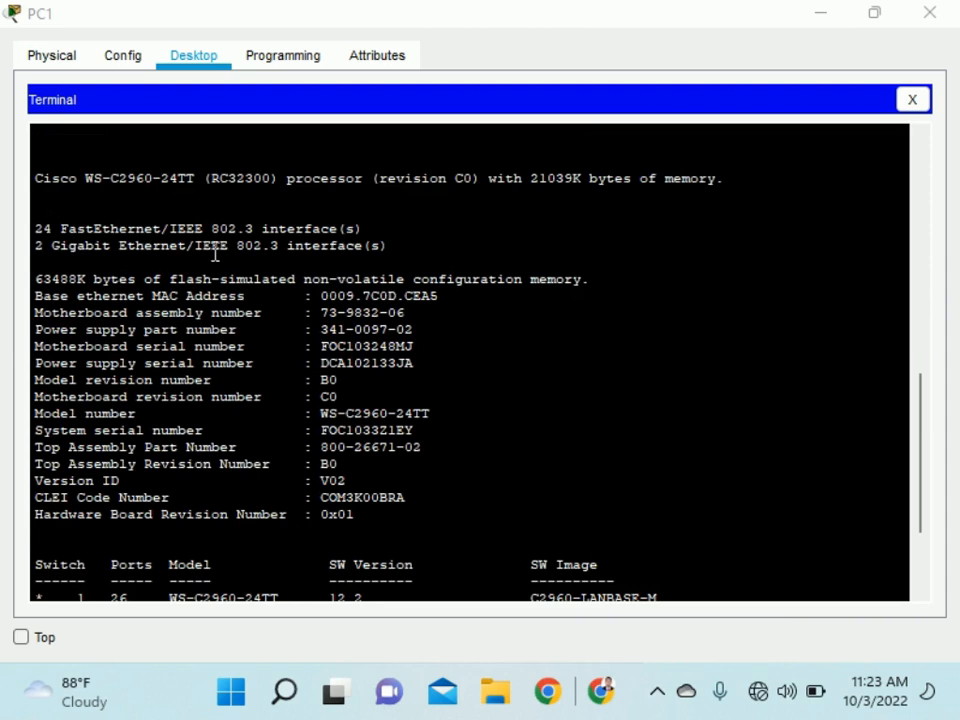
pyautogui.scroll(3, 48, 189)
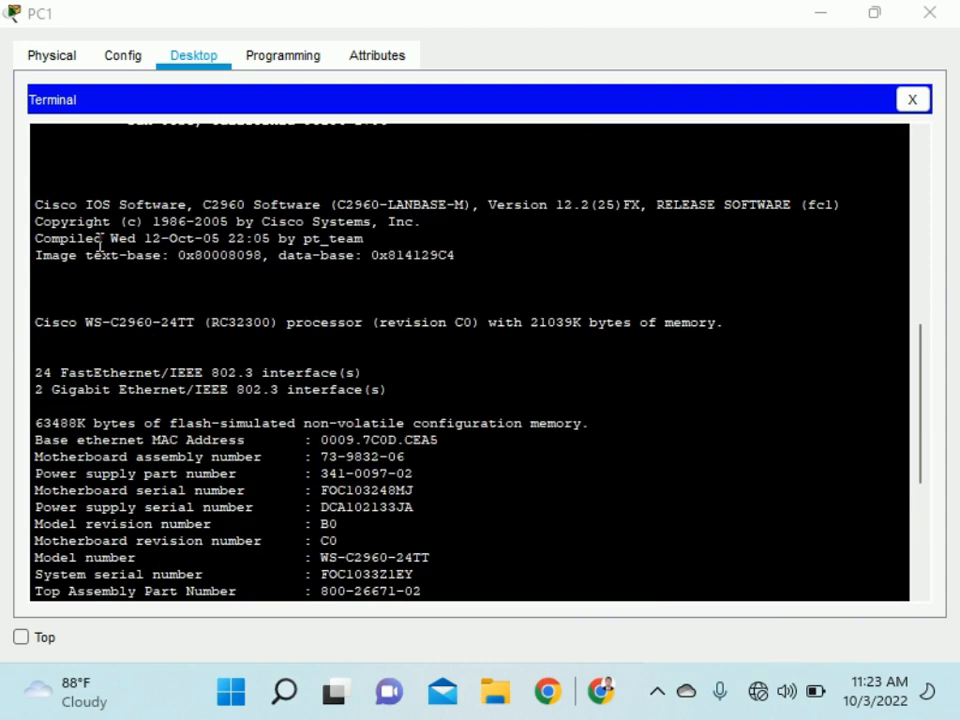
pyautogui.moveTo(36, 321); pyautogui.dragTo(162, 322)
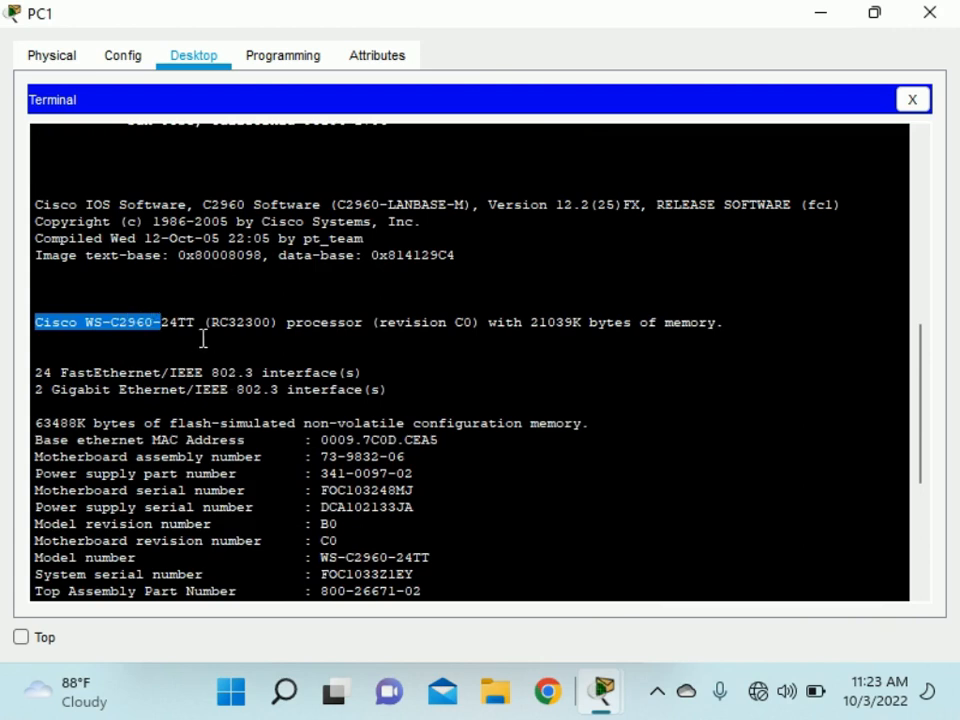
pyautogui.click(173, 322)
pyautogui.moveTo(162, 322); pyautogui.dragTo(199, 322)
pyautogui.scroll(-1, 426, 388)
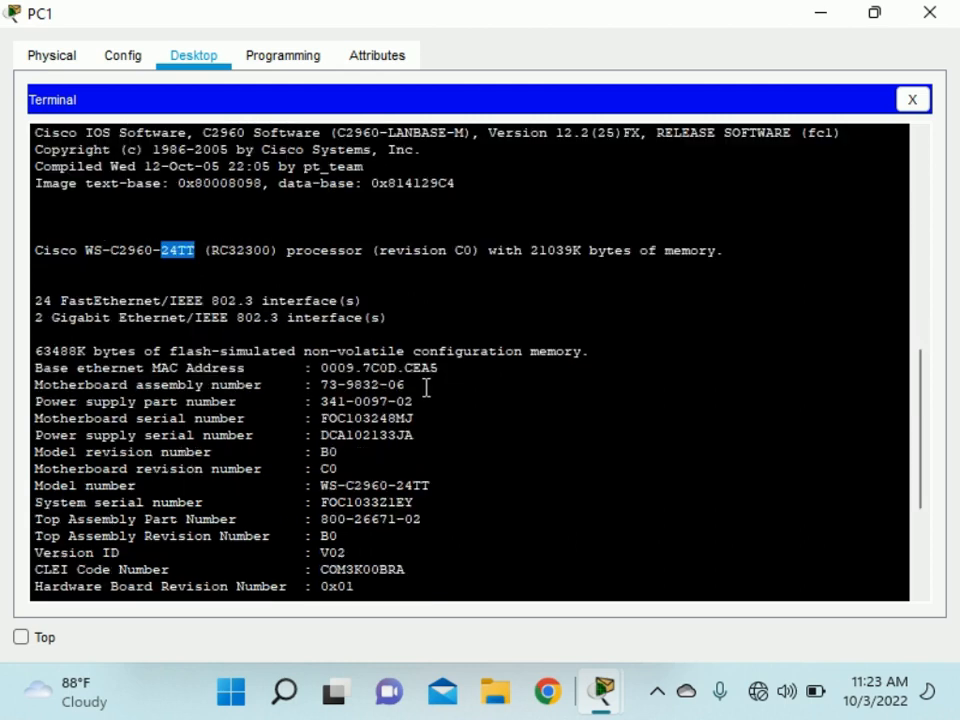
pyautogui.scroll(-1, 426, 388)
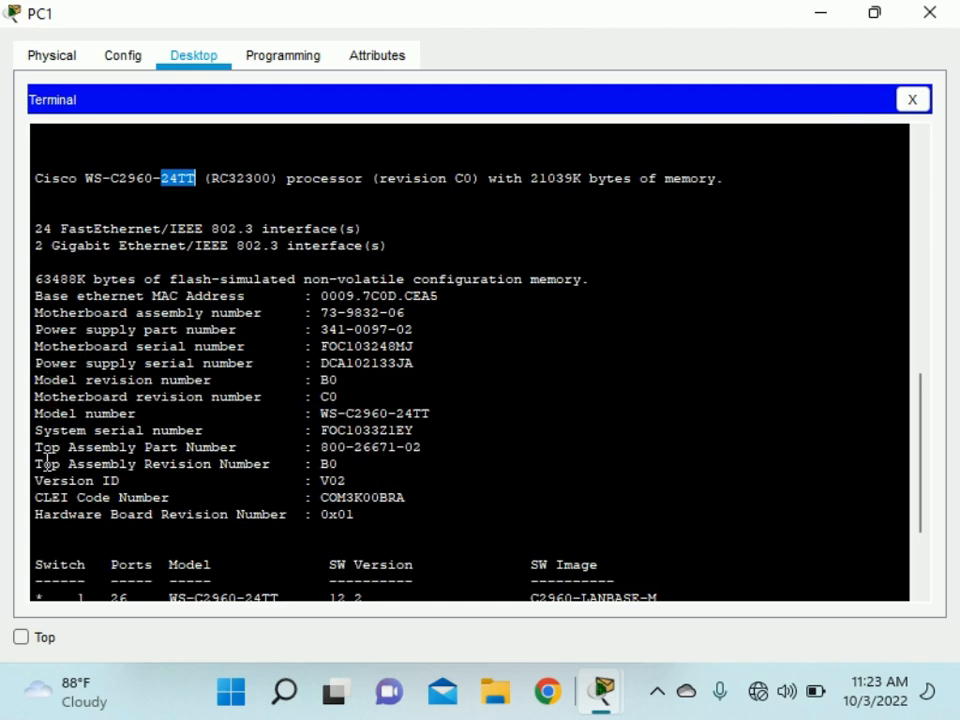
pyautogui.scroll(-1, 64, 470)
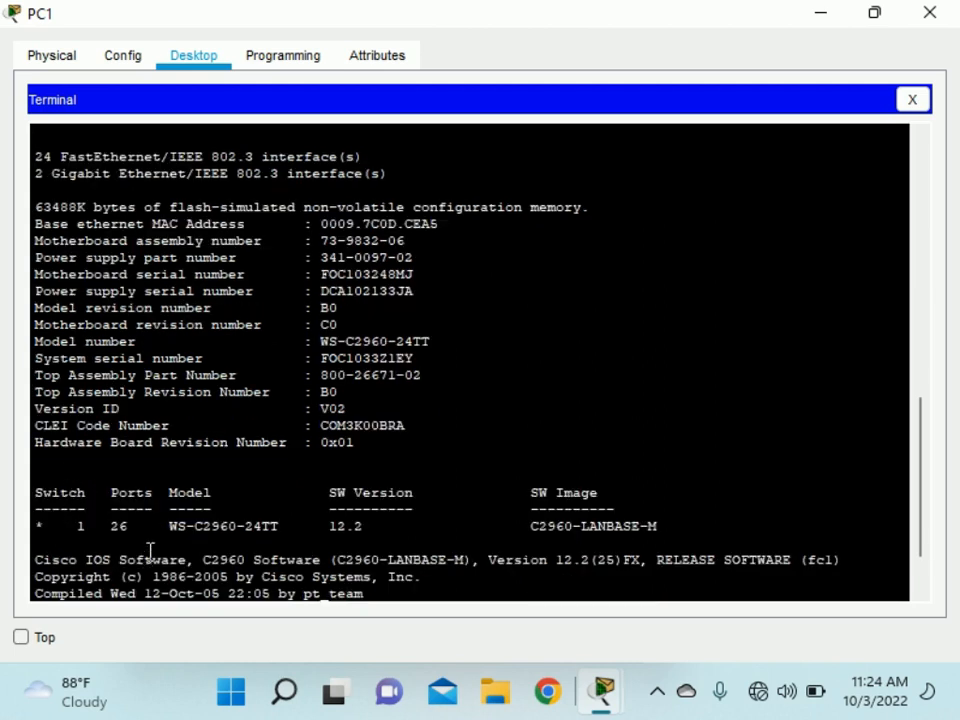
pyautogui.moveTo(172, 530); pyautogui.dragTo(288, 532)
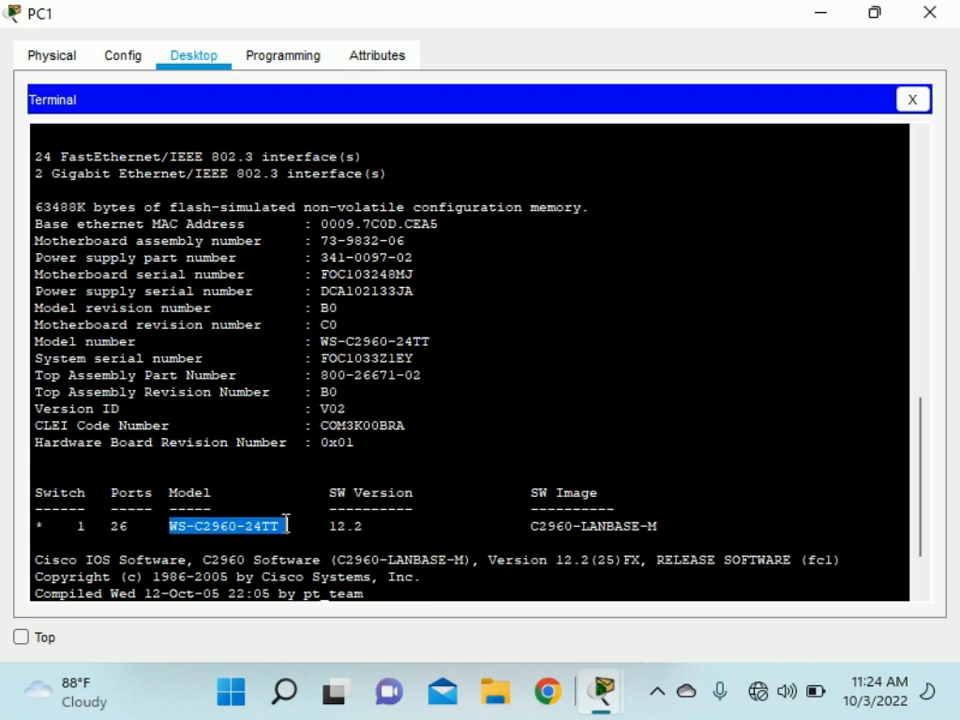
pyautogui.moveTo(331, 422); pyautogui.dragTo(412, 421)
pyautogui.moveTo(330, 454); pyautogui.dragTo(370, 455)
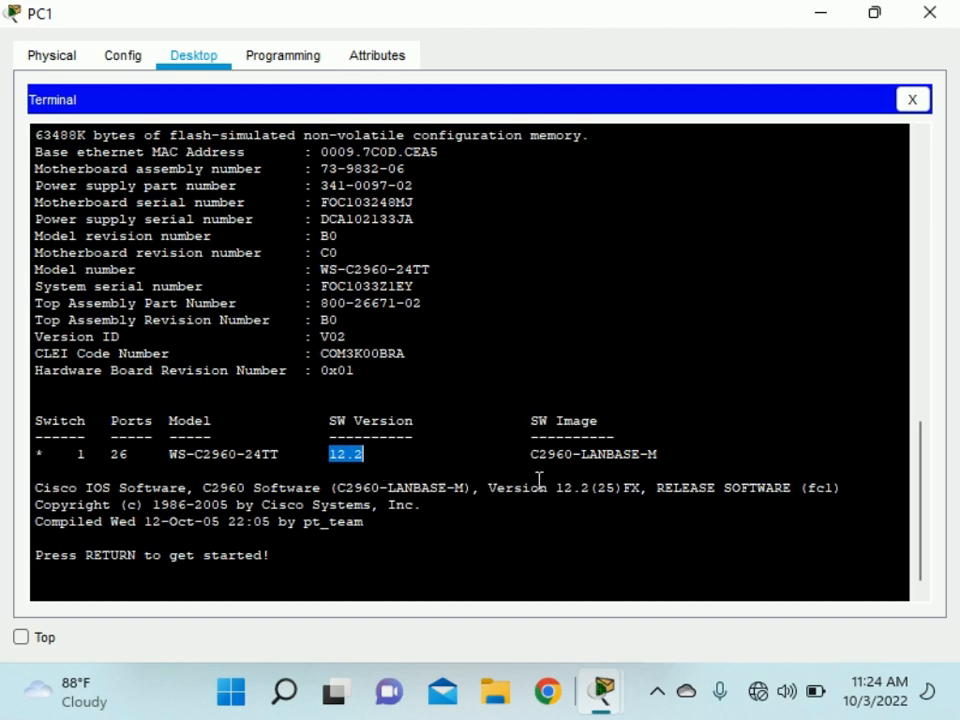
pyautogui.moveTo(531, 454); pyautogui.dragTo(652, 458)
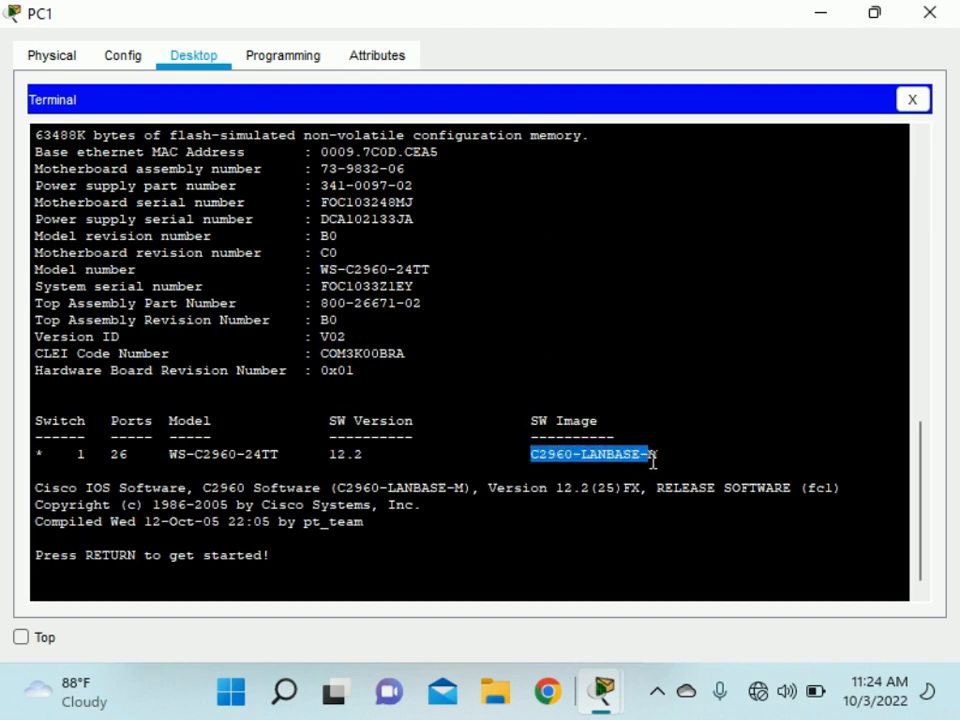
pyautogui.click(666, 459)
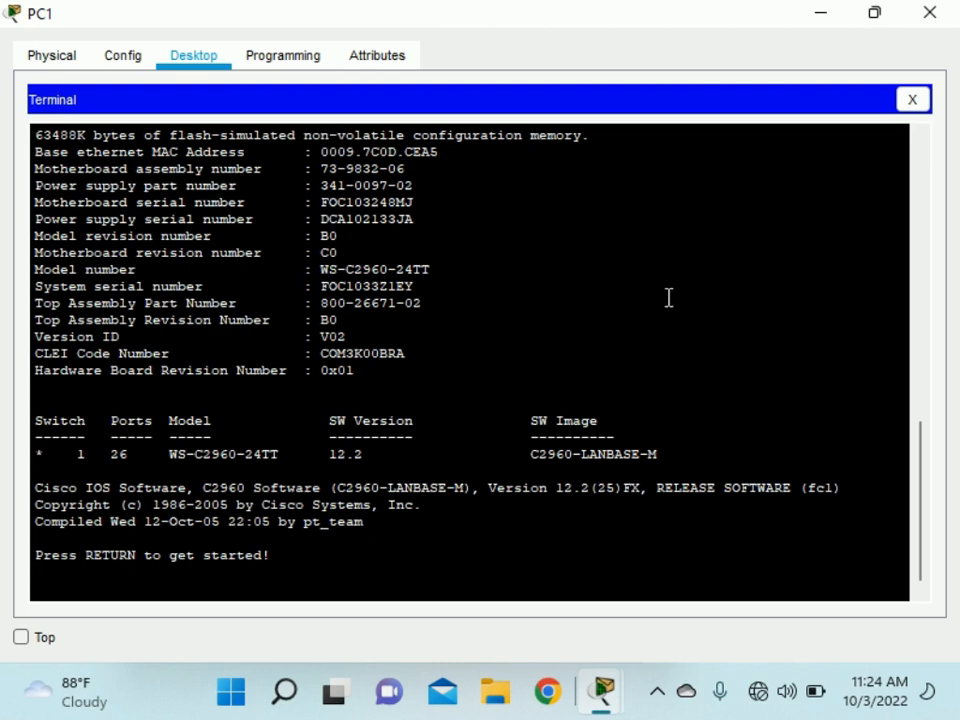
# Get past 'Press RETURN to get started!' and highlight the Switch> prompt and its > symbol.
pyautogui.press('Return')
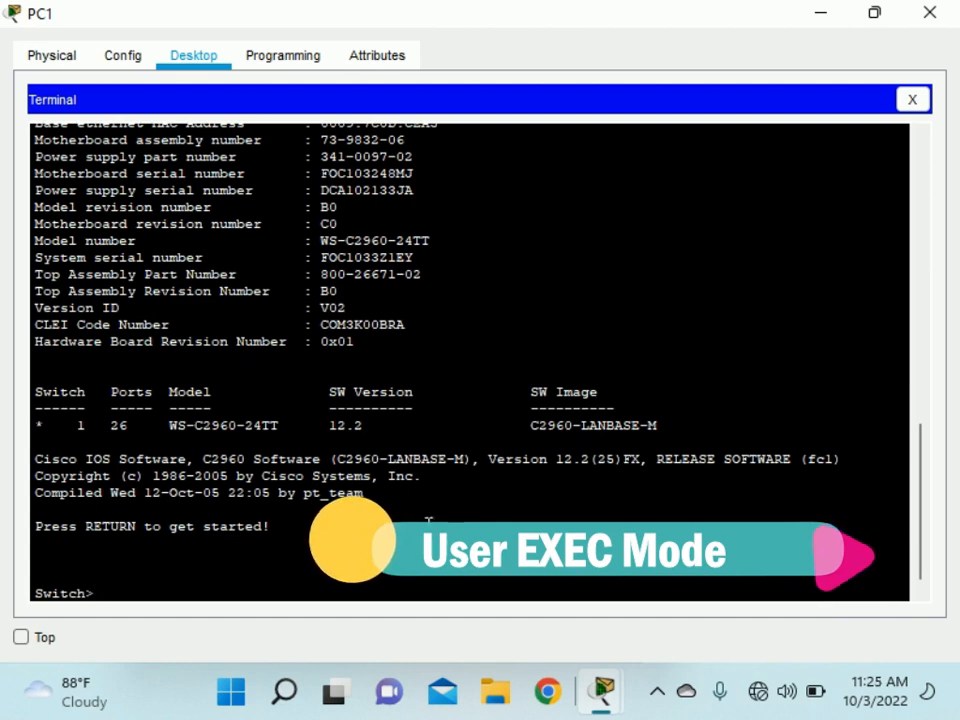
pyautogui.moveTo(38, 598); pyautogui.dragTo(99, 598)
pyautogui.click(99, 592)
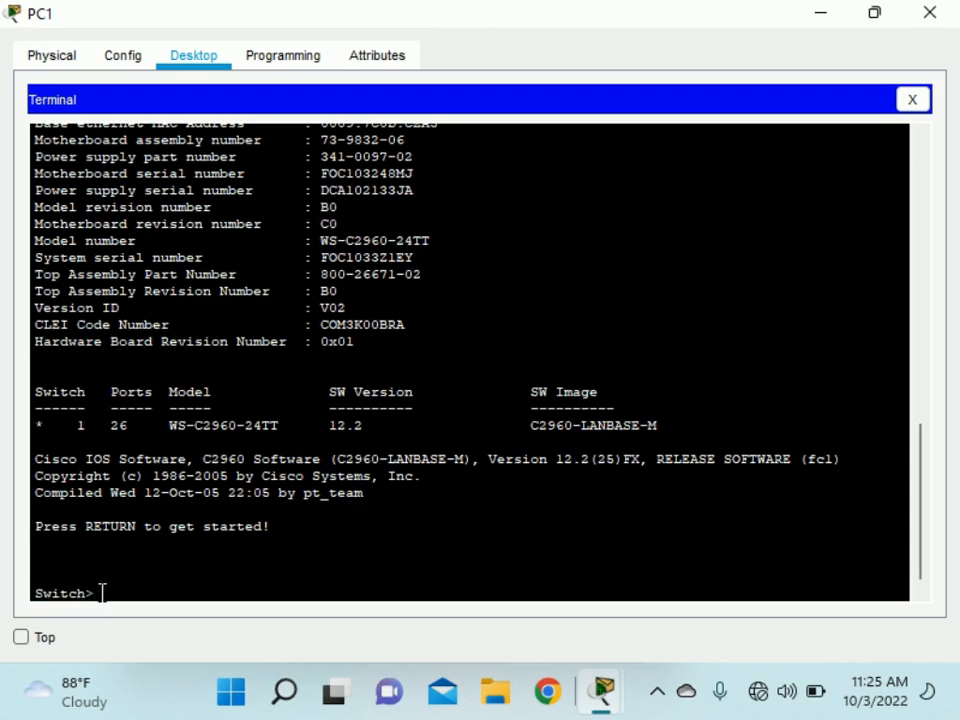
pyautogui.moveTo(88, 591); pyautogui.dragTo(212, 594)
pyautogui.click(221, 576)
# Run enable and highlight the command and the resulting Switch# prompt.
pyautogui.press('Return')
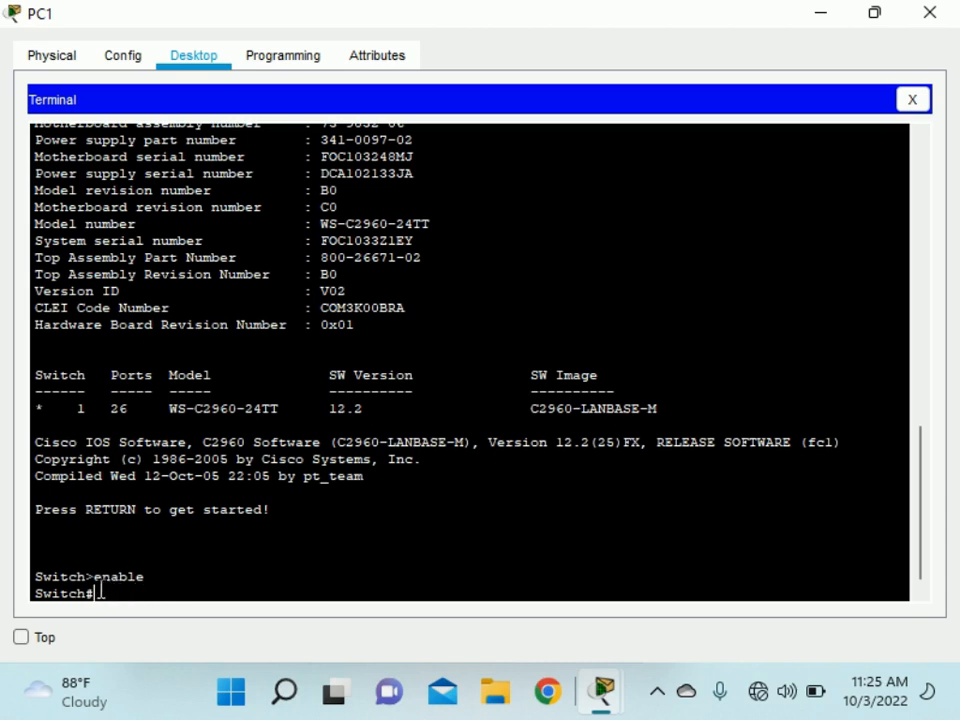
pyautogui.moveTo(94, 579); pyautogui.dragTo(143, 585)
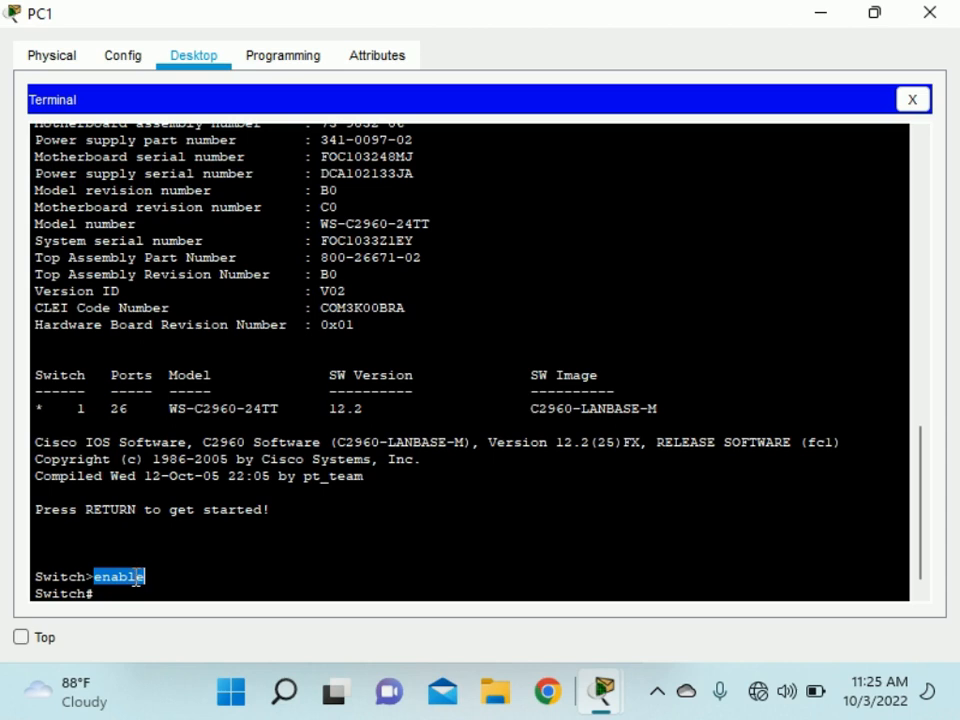
pyautogui.click(128, 590)
pyautogui.moveTo(33, 590); pyautogui.dragTo(100, 595)
pyautogui.click(92, 597)
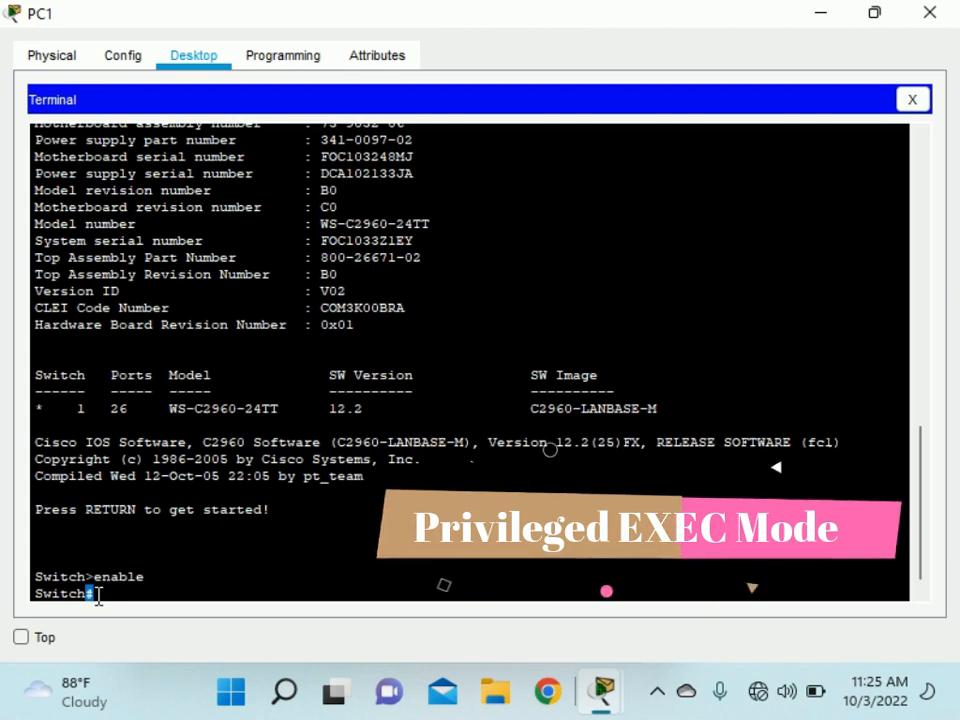
# Pause the screen recording from the recorder's system-tray controls.
pyautogui.moveTo(282, 692)
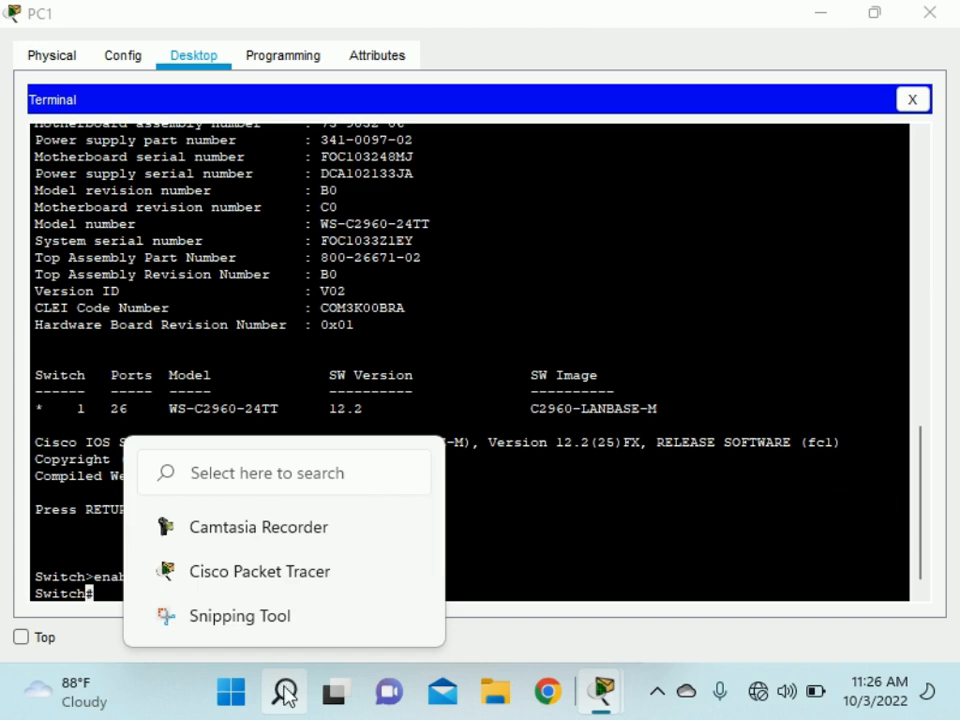
pyautogui.click(284, 698)
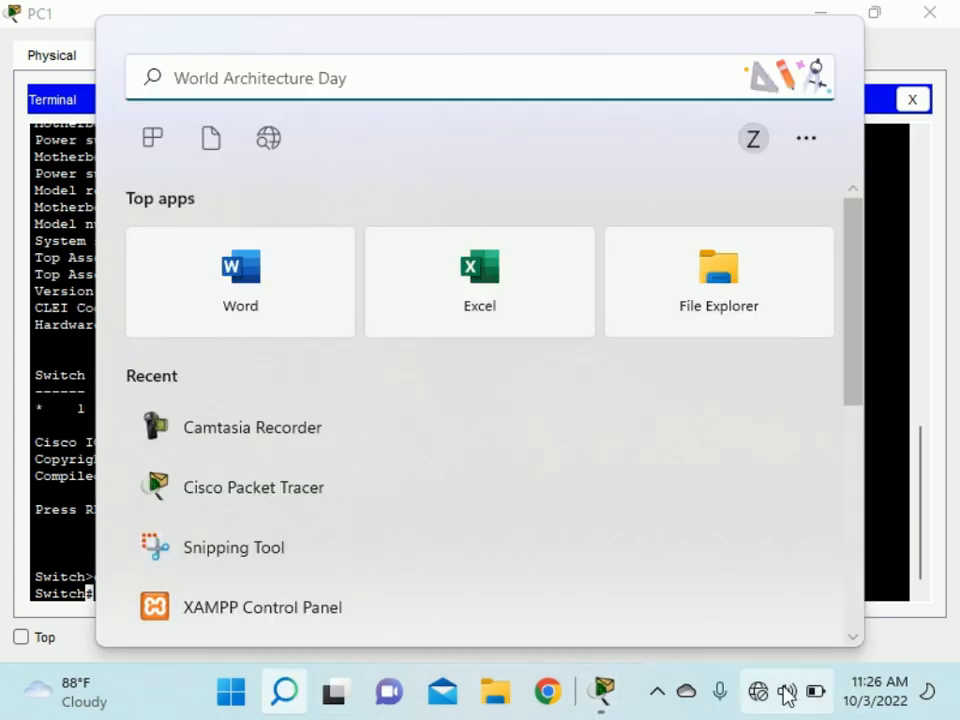
pyautogui.click(658, 691)
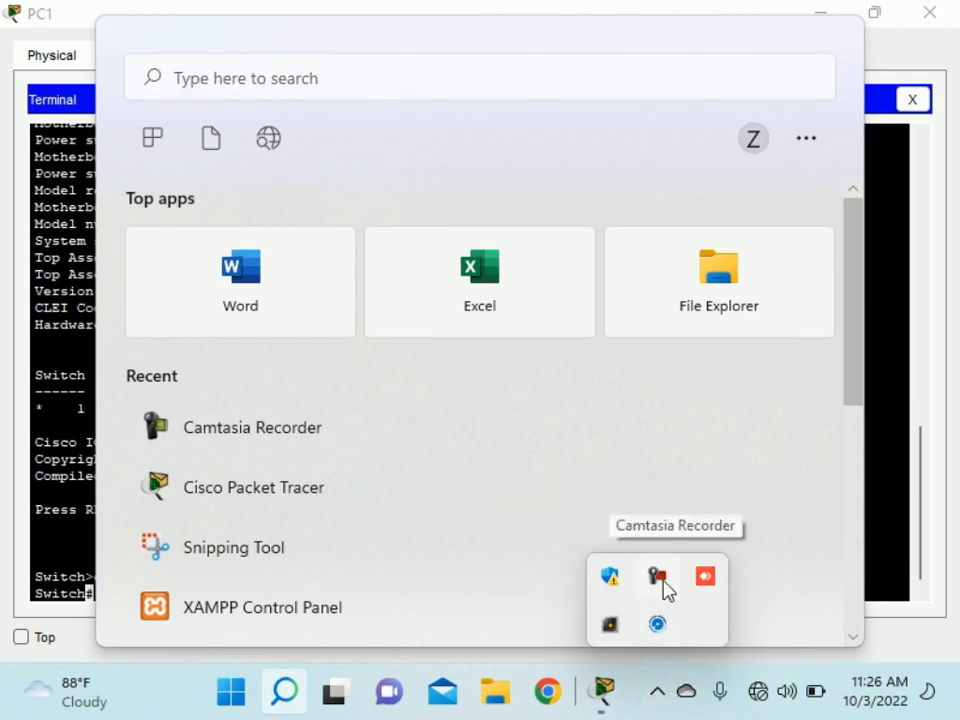
pyautogui.click(660, 585)
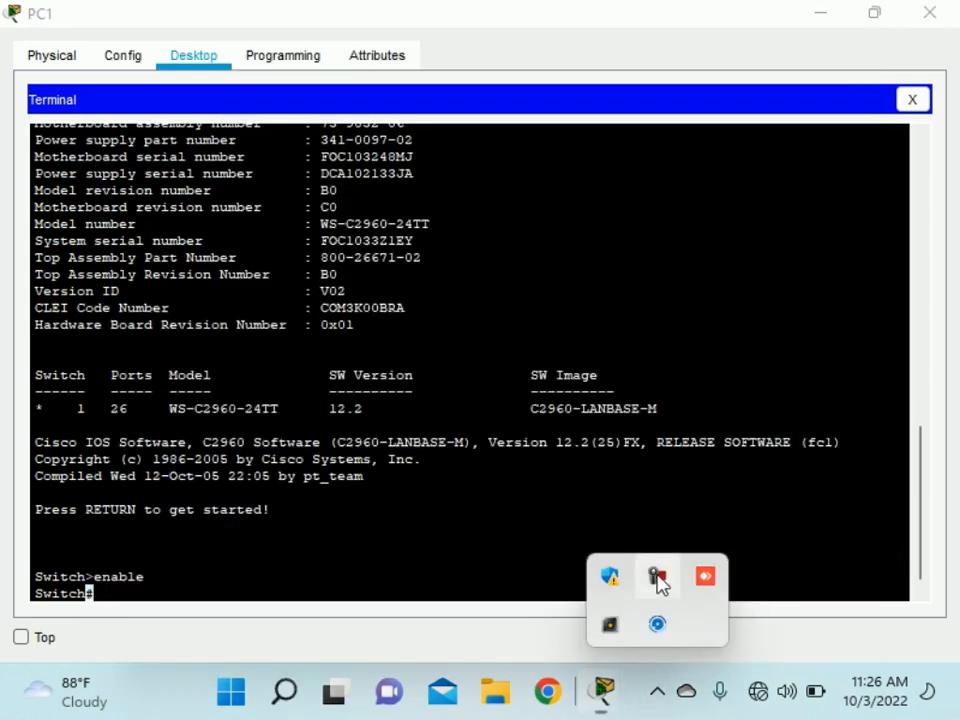
pyautogui.click(660, 574)
pyautogui.click(840, 585)
pyautogui.click(840, 585)
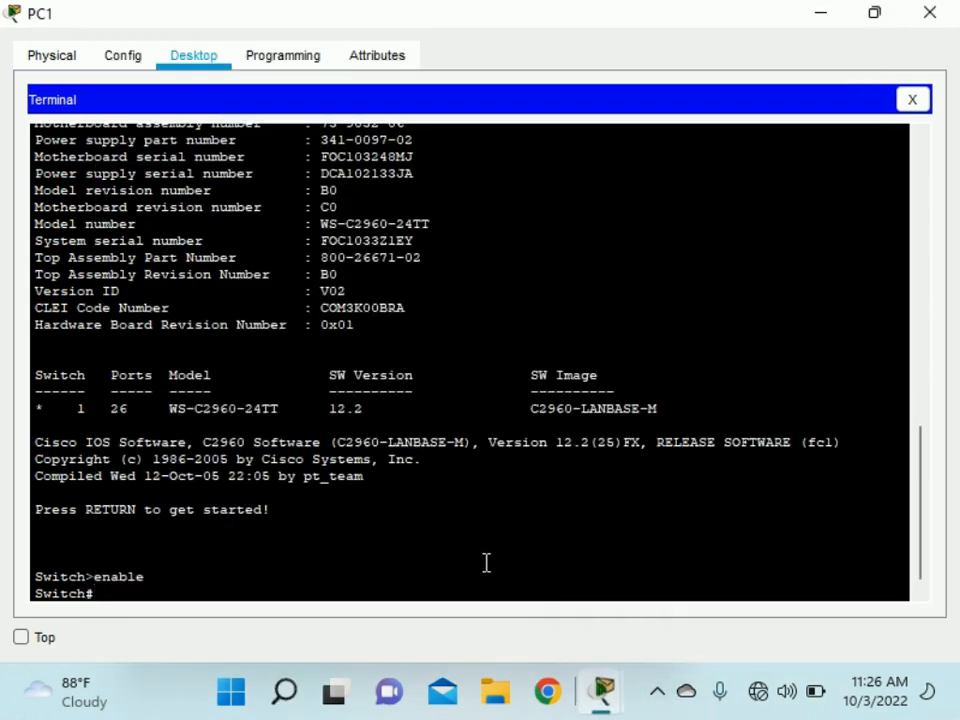
# Launch Windows Magnifier by searching 'mag' and use + to zoom in.
pyautogui.click(285, 693)
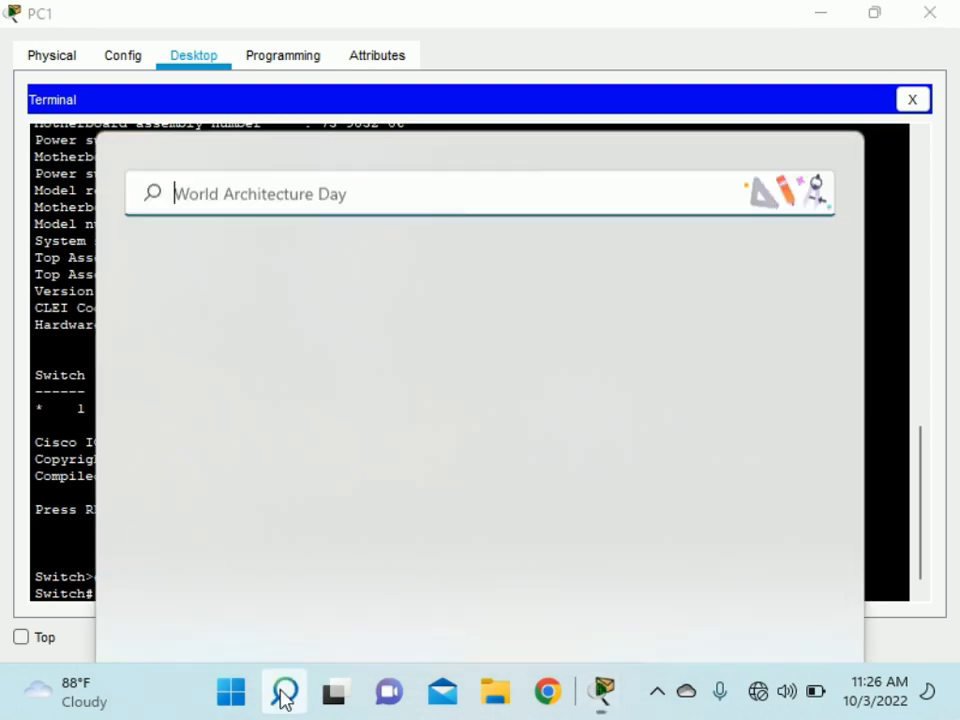
pyautogui.write('magnifier')
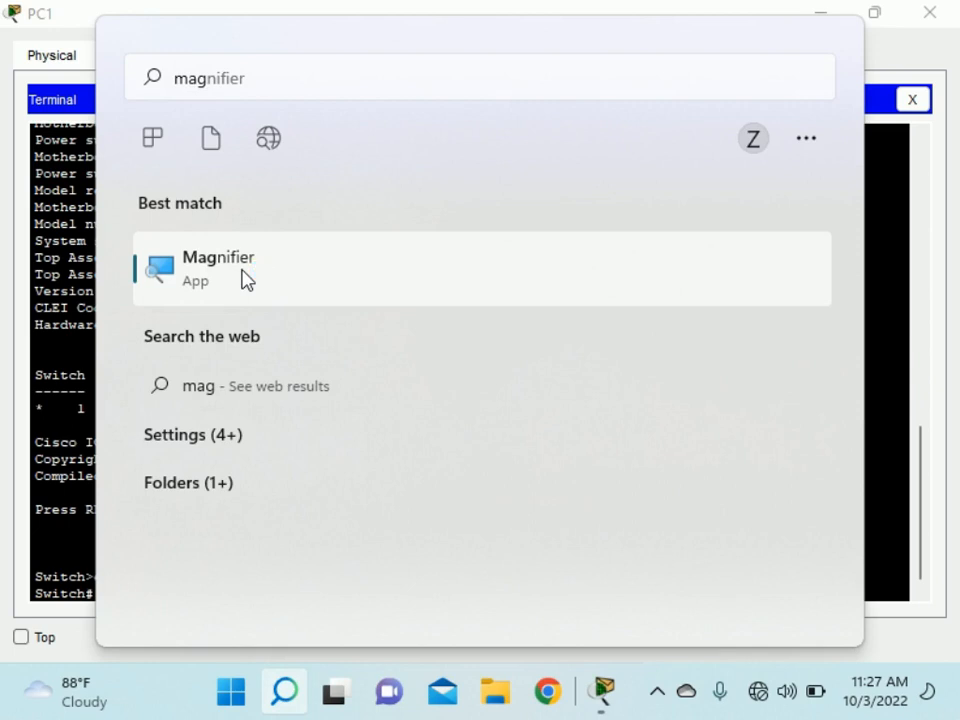
pyautogui.click(246, 279)
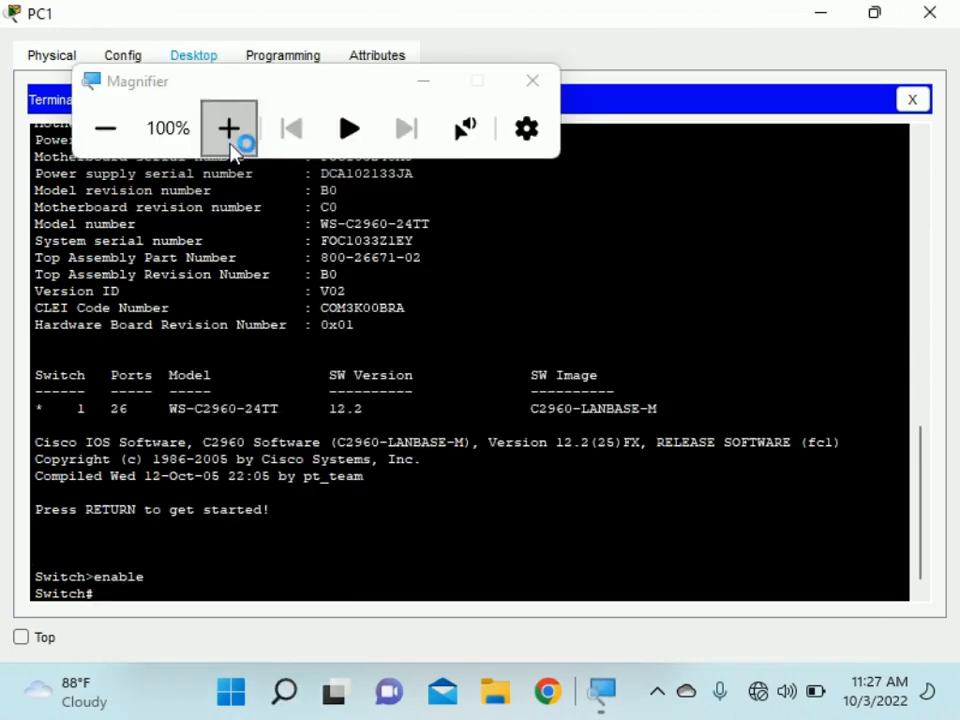
pyautogui.click(229, 130)
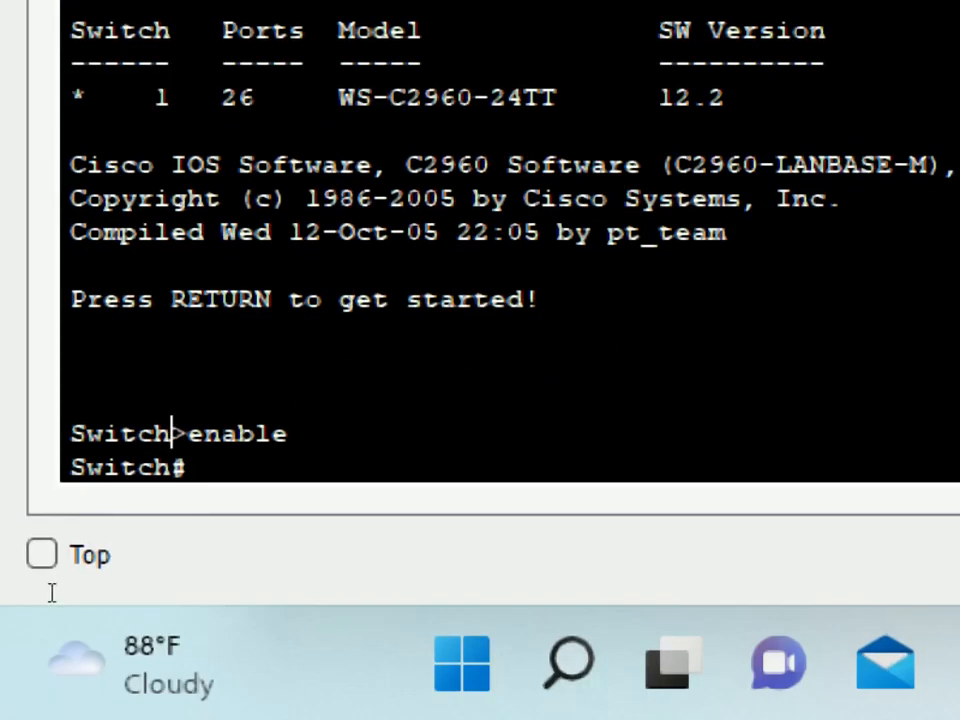
pyautogui.moveTo(30, 589); pyautogui.dragTo(102, 594)
pyautogui.write('?')
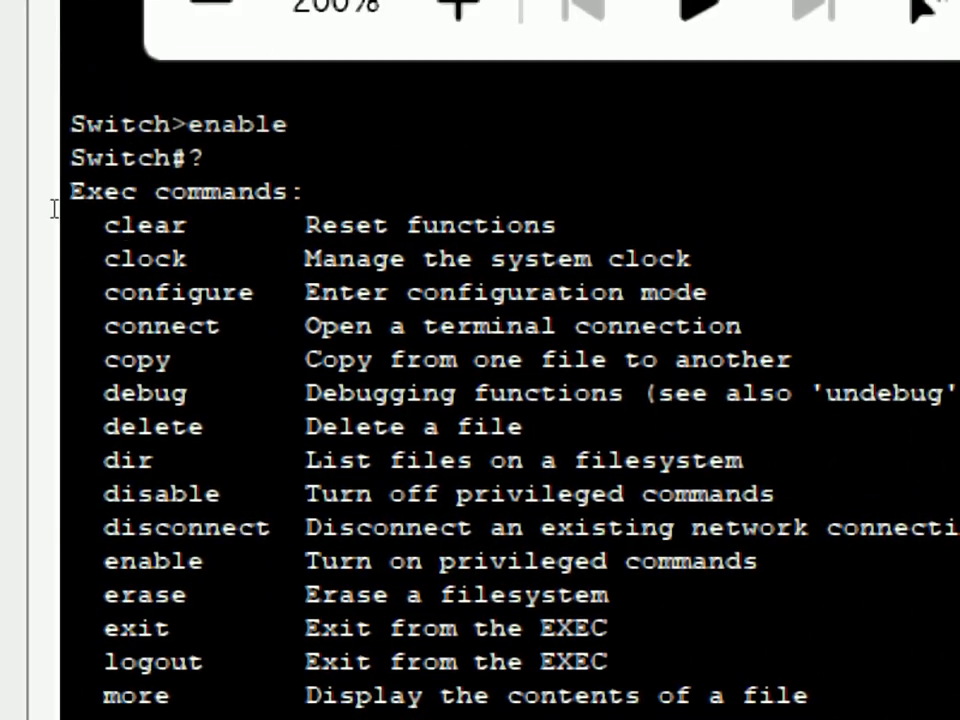
pyautogui.moveTo(38, 228); pyautogui.dragTo(157, 228)
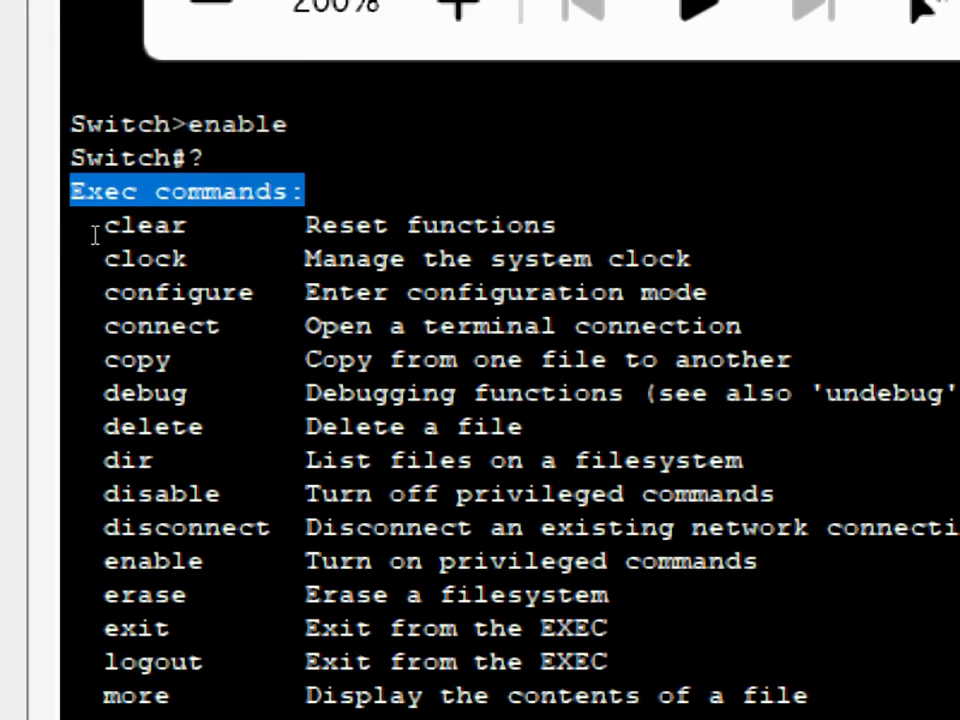
pyautogui.moveTo(60, 243); pyautogui.dragTo(262, 243)
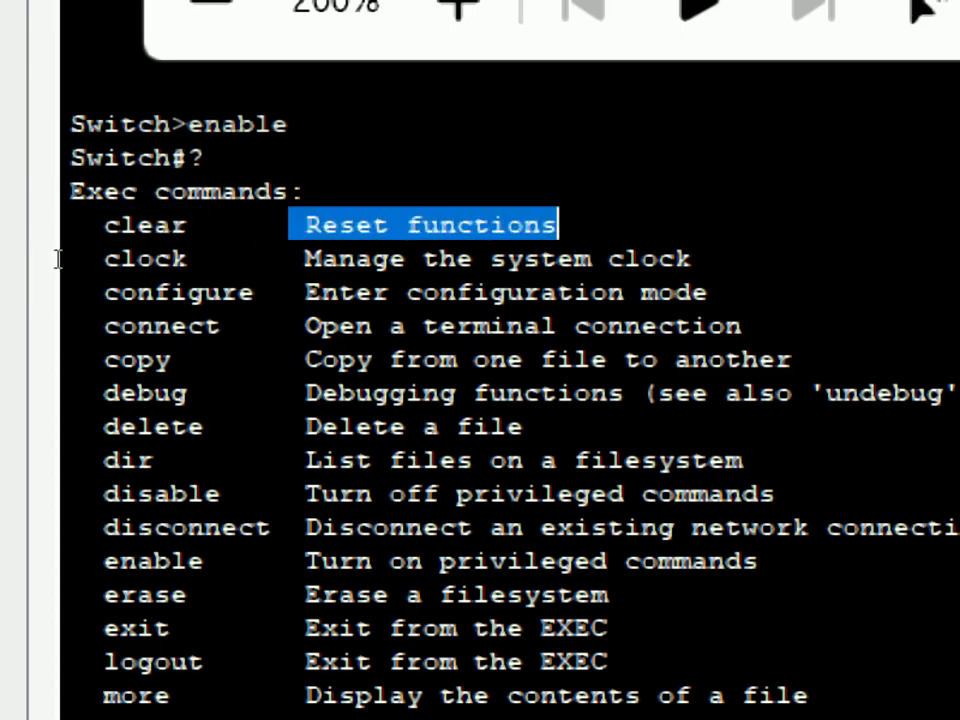
pyautogui.moveTo(58, 259); pyautogui.dragTo(187, 259)
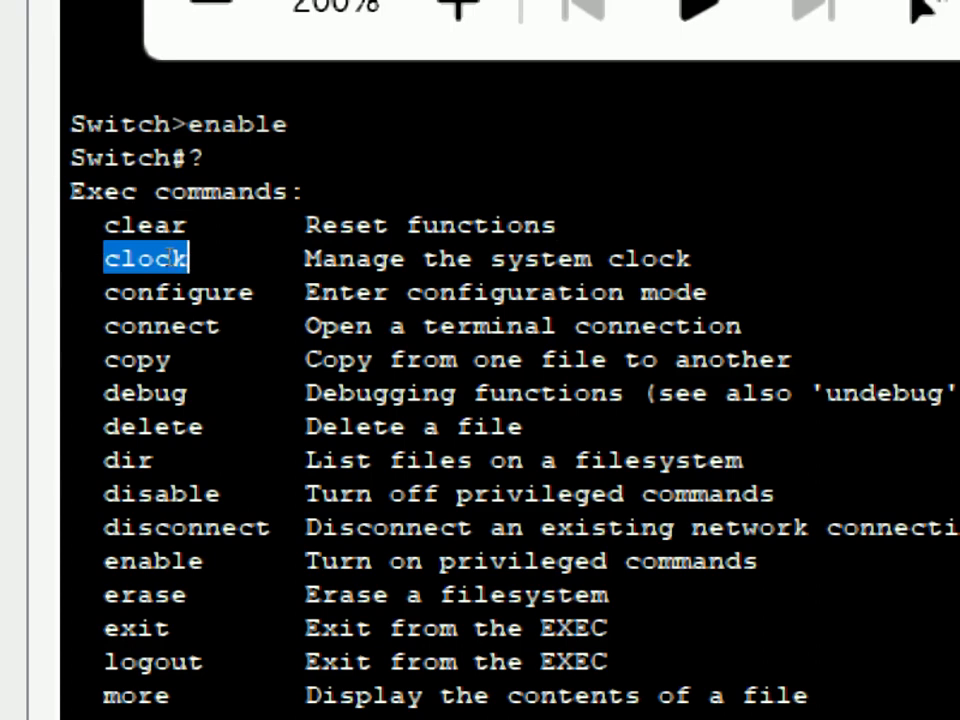
pyautogui.moveTo(305, 259); pyautogui.dragTo(692, 259)
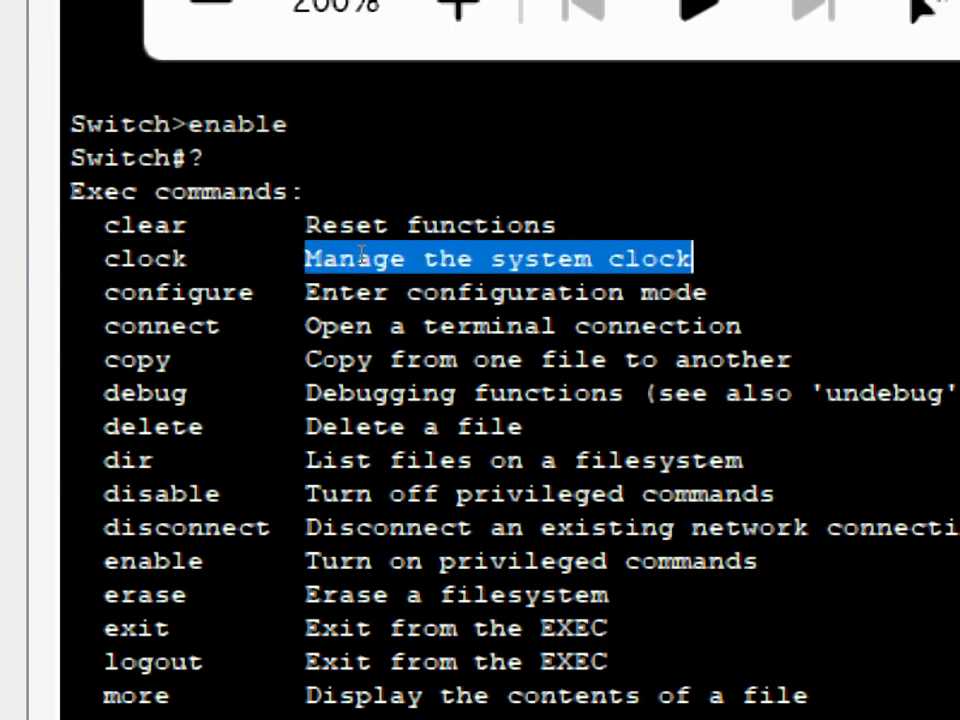
pyautogui.moveTo(40, 192); pyautogui.dragTo(608, 628)
pyautogui.moveTo(472, 662); pyautogui.dragTo(70, 190)
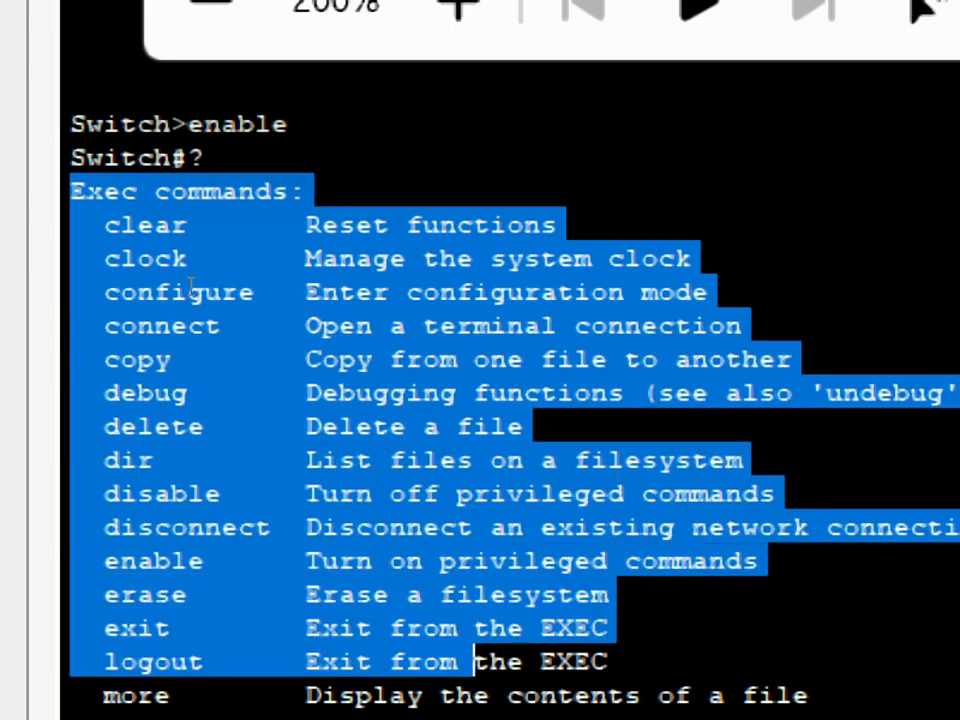
pyautogui.click(102, 206)
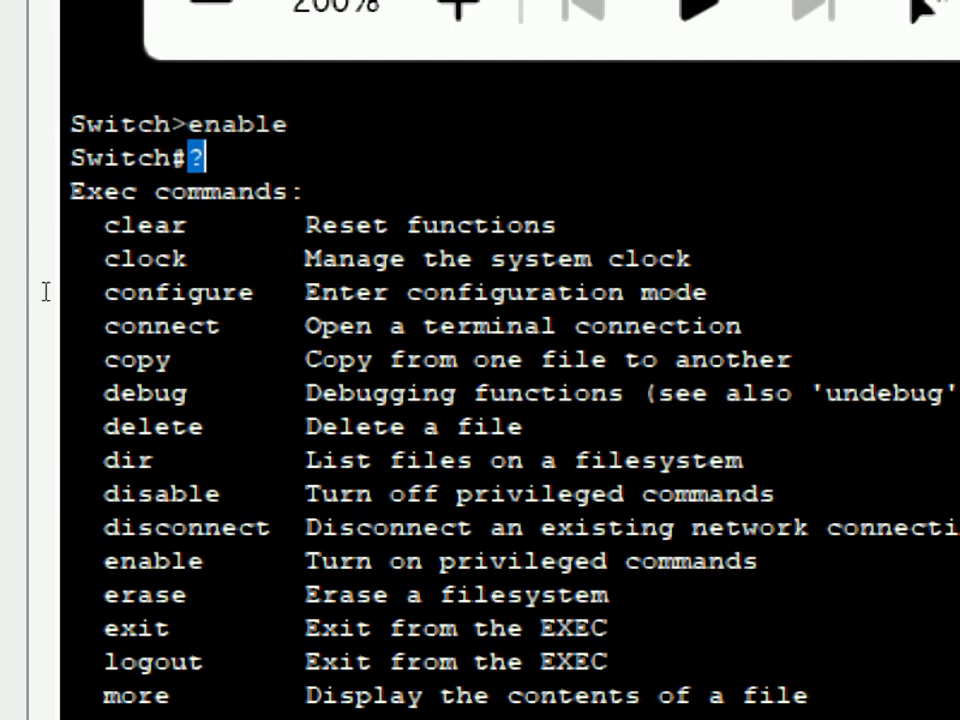
pyautogui.moveTo(104, 292); pyautogui.dragTo(708, 292)
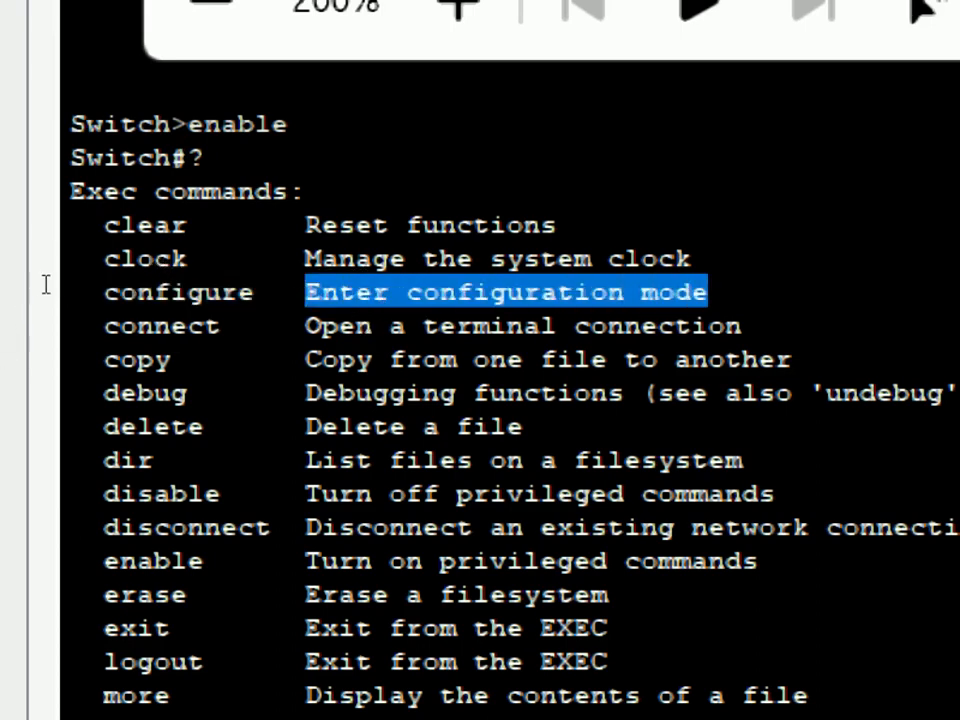
pyautogui.moveTo(103, 326); pyautogui.dragTo(220, 326)
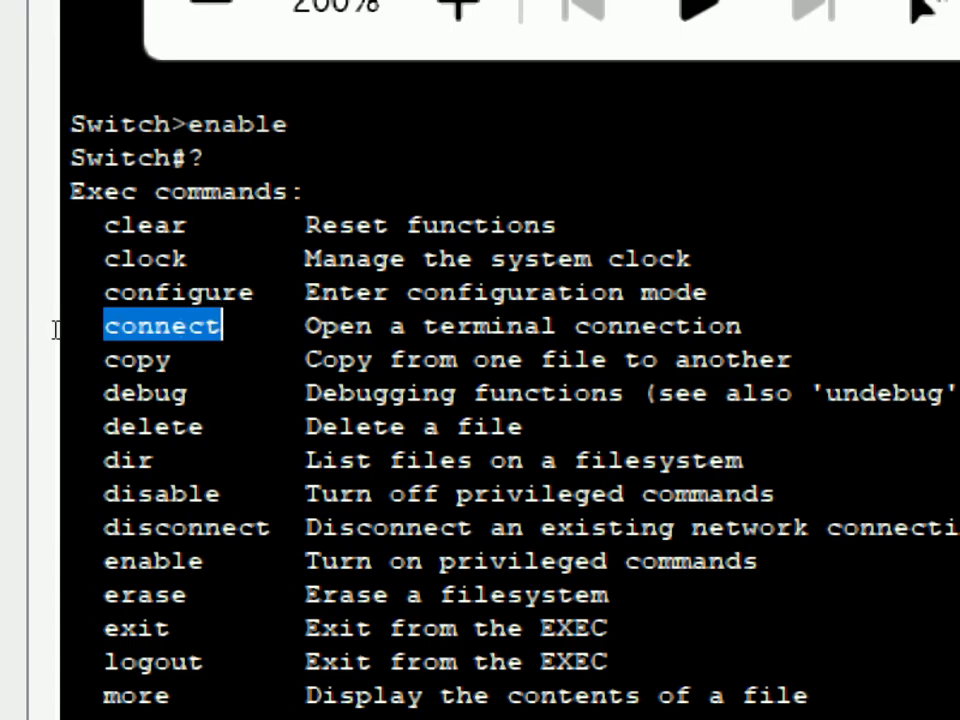
pyautogui.scroll(-1, 270, 340)
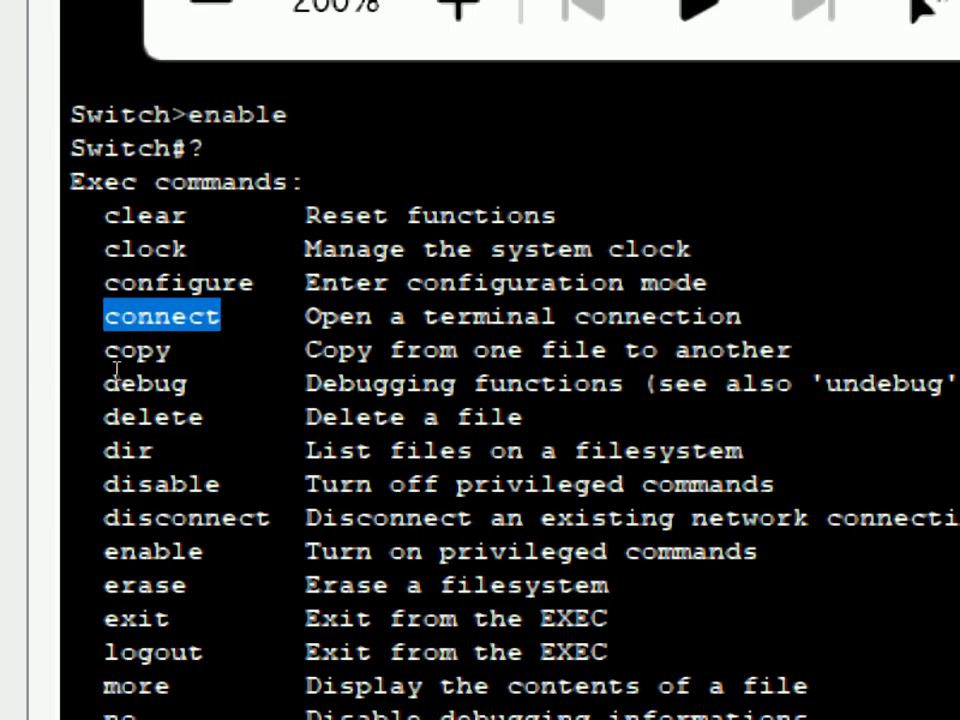
pyautogui.moveTo(57, 352); pyautogui.dragTo(169, 374)
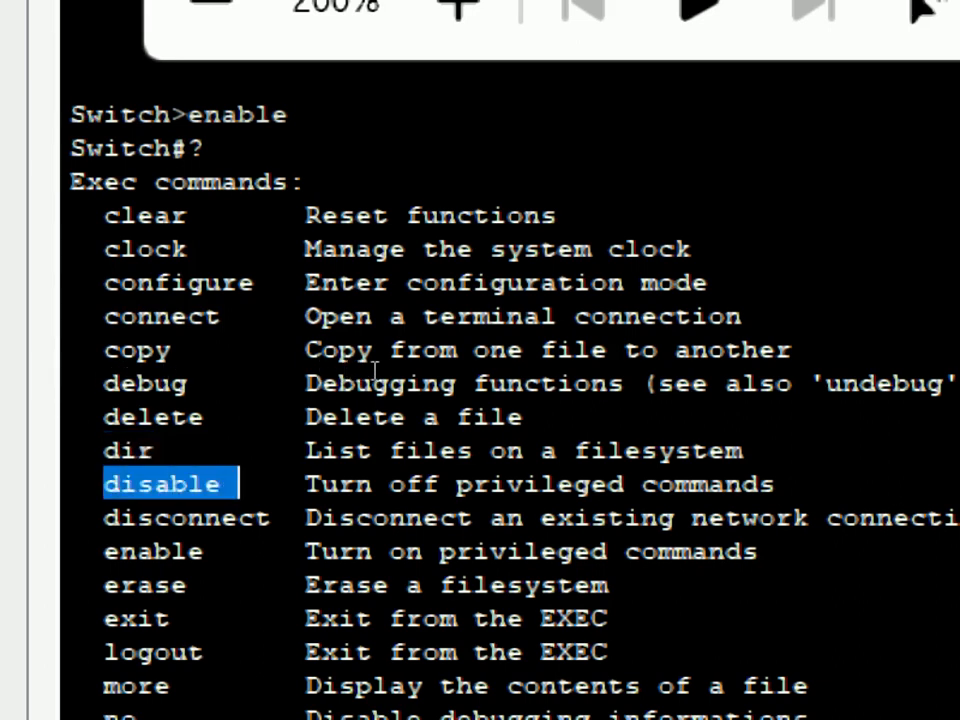
pyautogui.click(52, 385)
pyautogui.moveTo(52, 385); pyautogui.dragTo(132, 395)
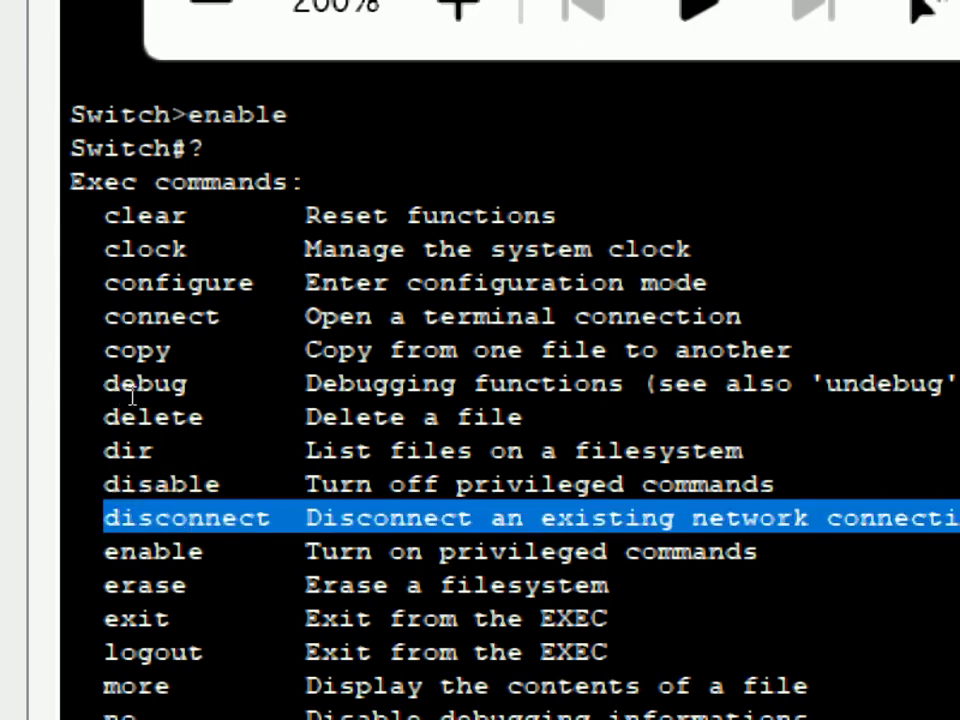
pyautogui.click(160, 388)
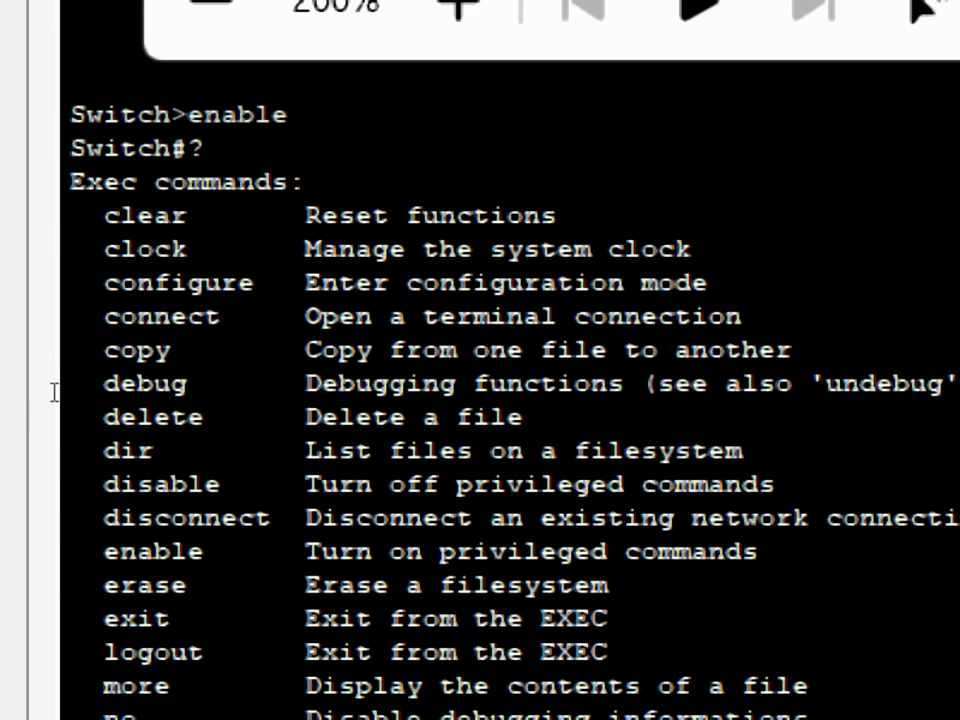
pyautogui.moveTo(56, 398); pyautogui.dragTo(101, 407)
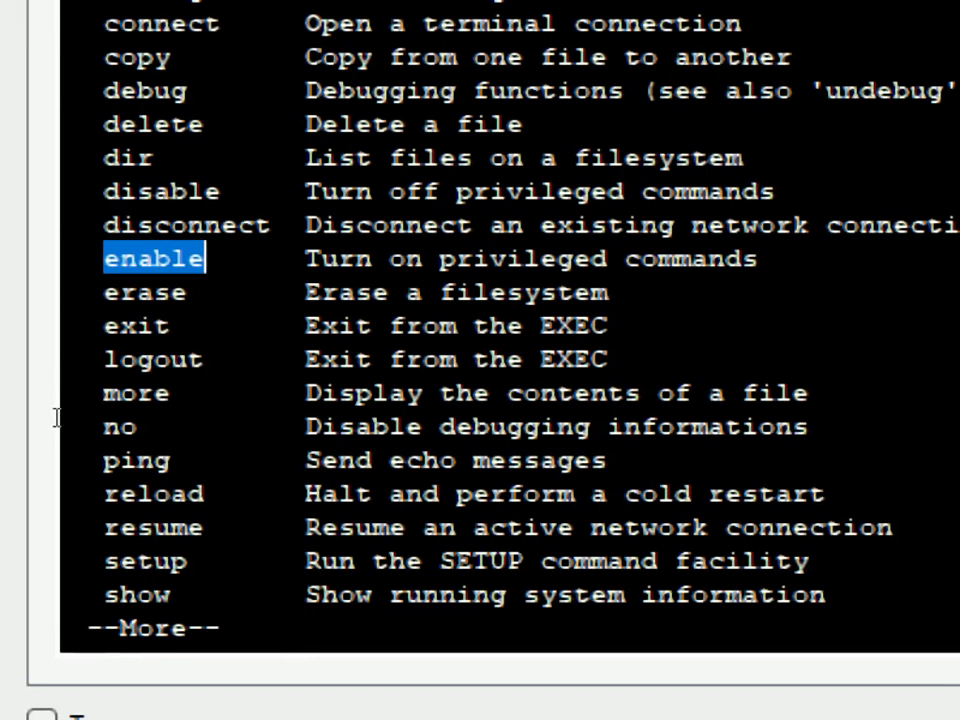
# Highlight the erase command, then page through the rest of the Exec help list.
pyautogui.moveTo(104, 292); pyautogui.dragTo(187, 293)
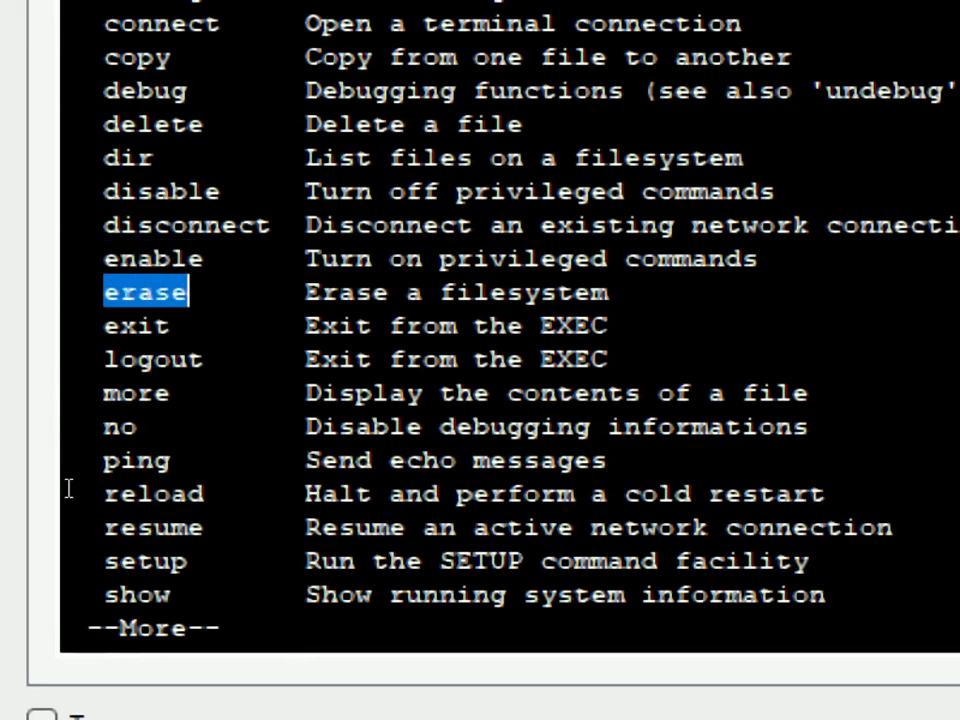
pyautogui.click(105, 579)
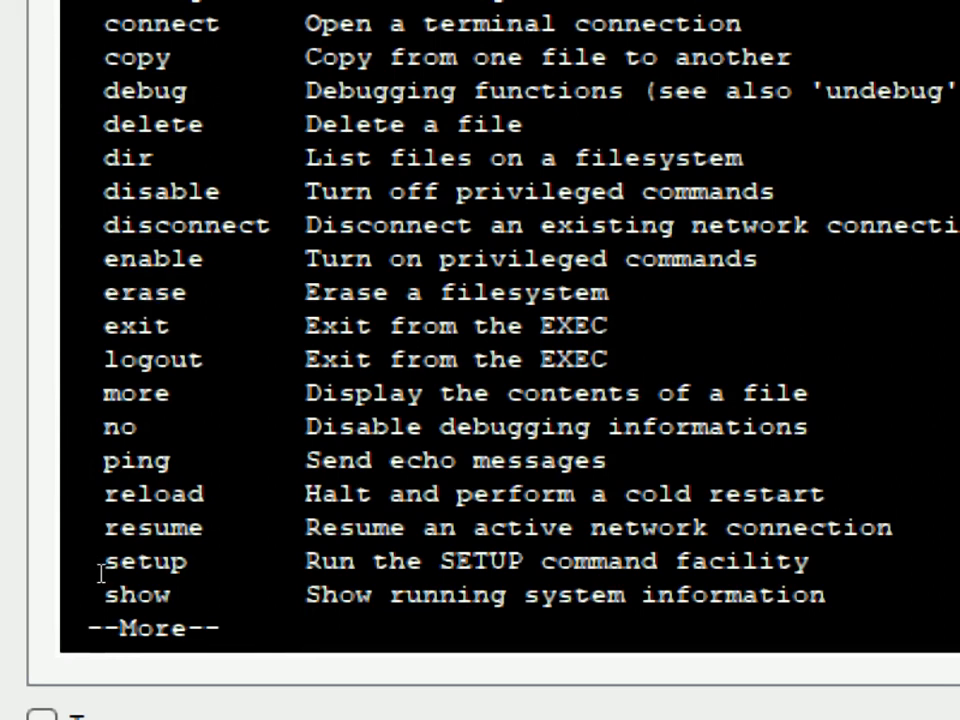
pyautogui.press('Return')
pyautogui.press('Return')
pyautogui.press('Return')
pyautogui.press('Return')
pyautogui.press('Return')
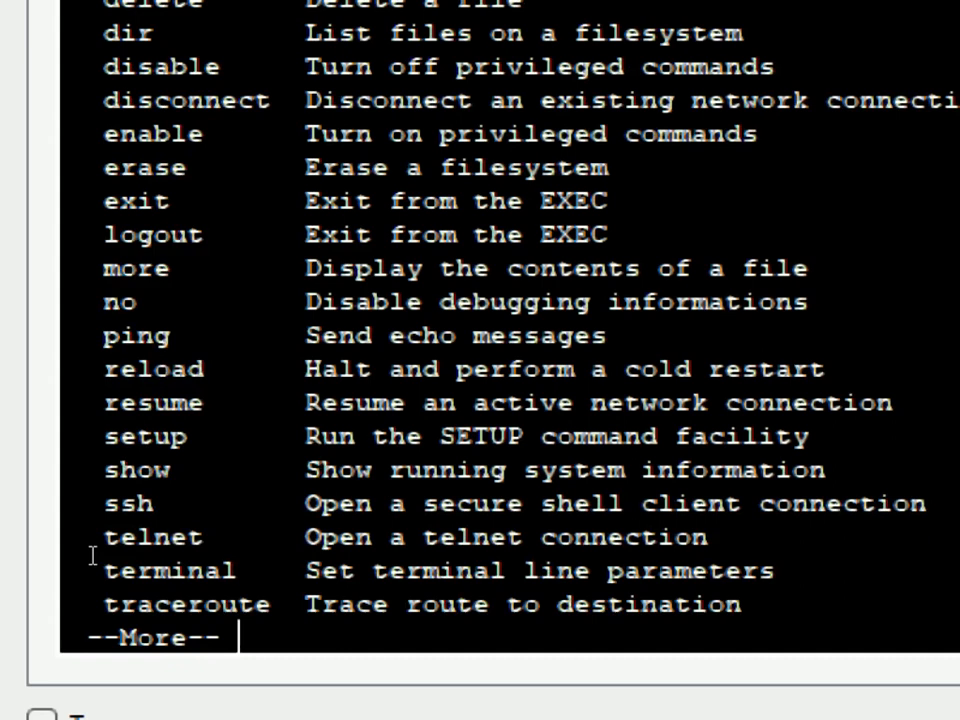
pyautogui.press('Return')
pyautogui.press('Return')
pyautogui.press('Return')
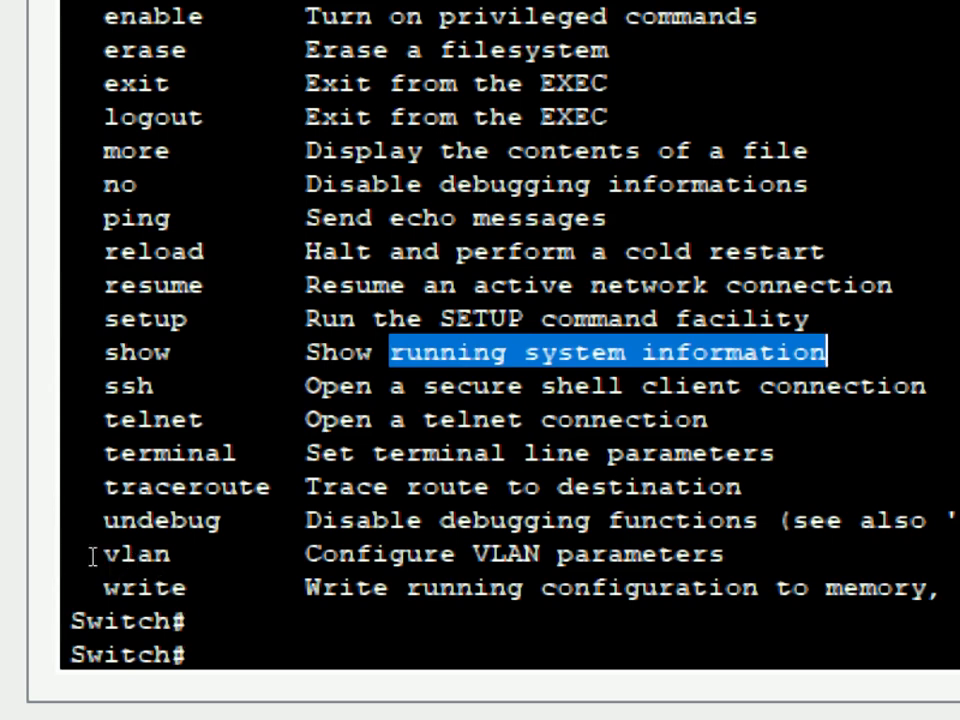
# Highlight the write command, its description and the word memory in it.
pyautogui.moveTo(55, 556); pyautogui.dragTo(94, 561)
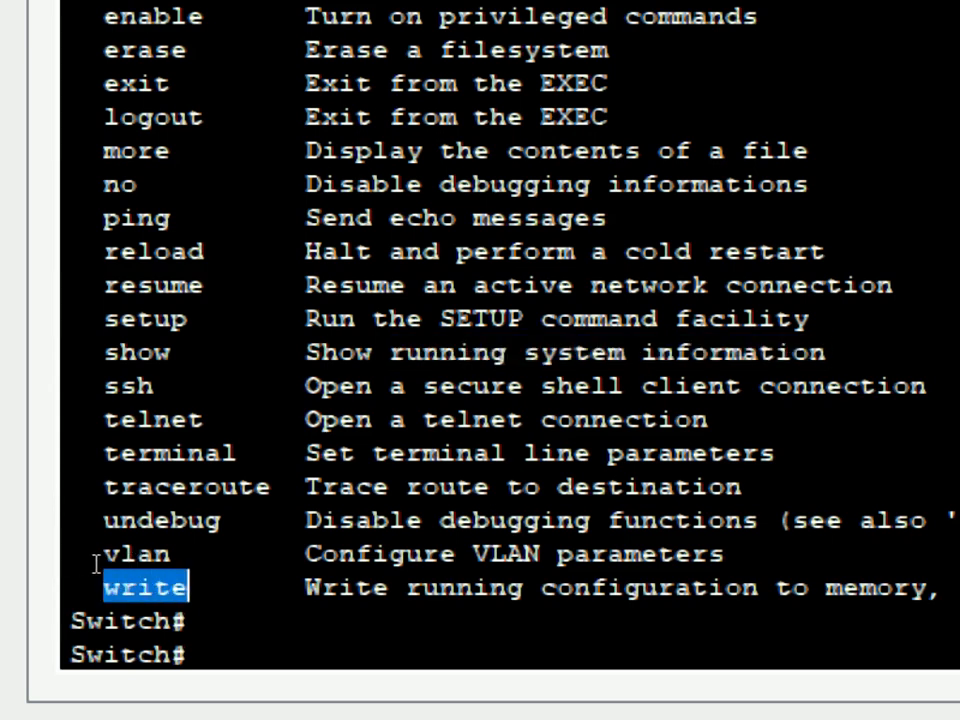
pyautogui.moveTo(180, 556); pyautogui.dragTo(483, 570)
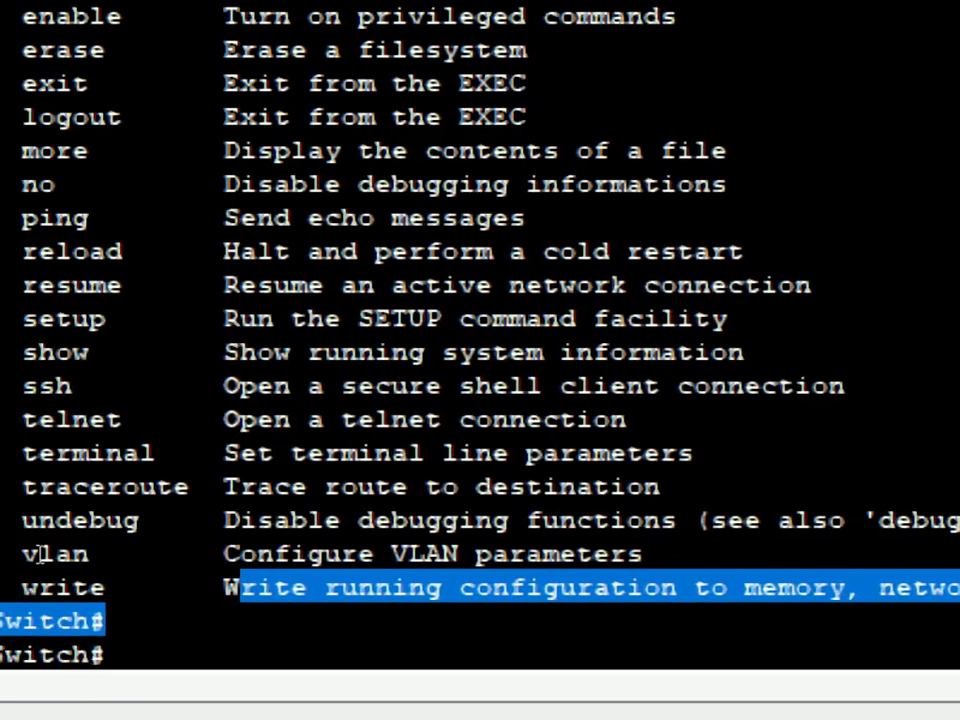
pyautogui.click(94, 582)
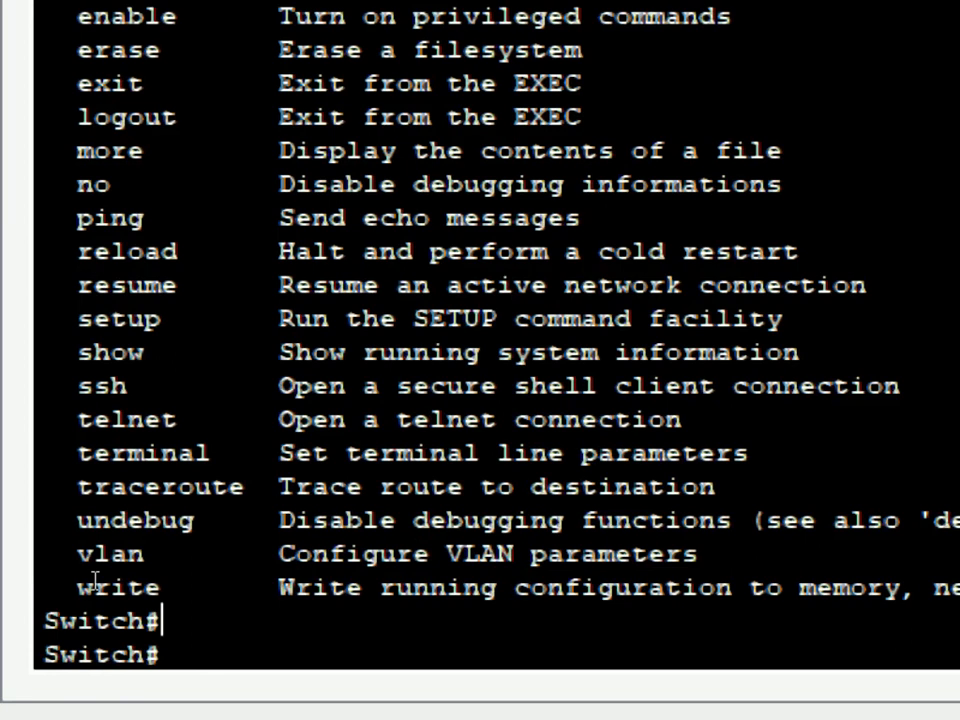
pyautogui.moveTo(413, 561); pyautogui.dragTo(461, 567)
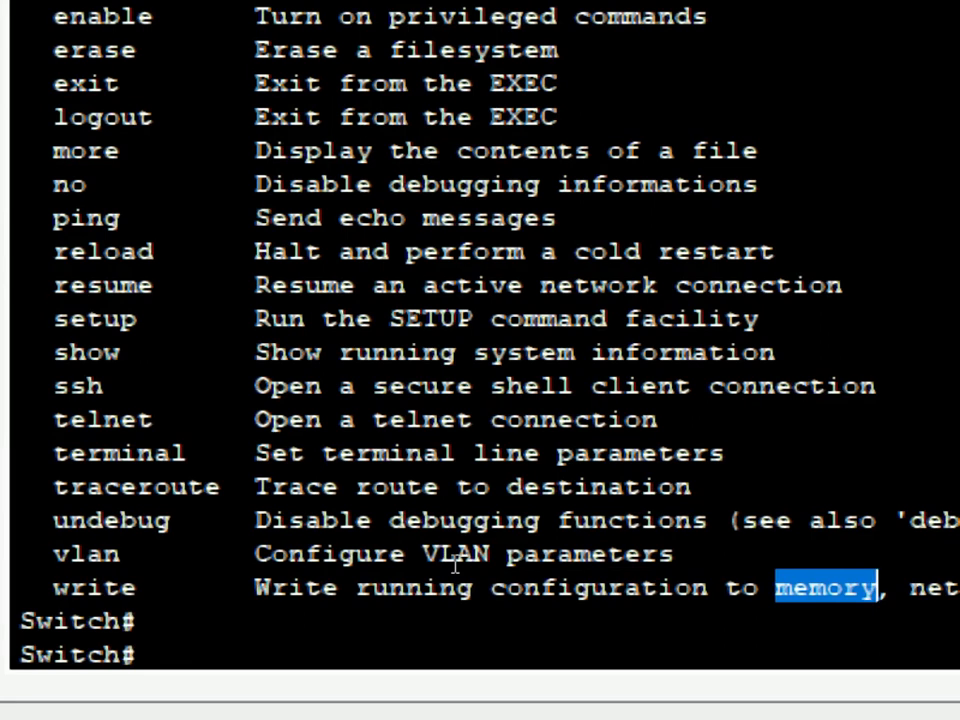
pyautogui.click(285, 588)
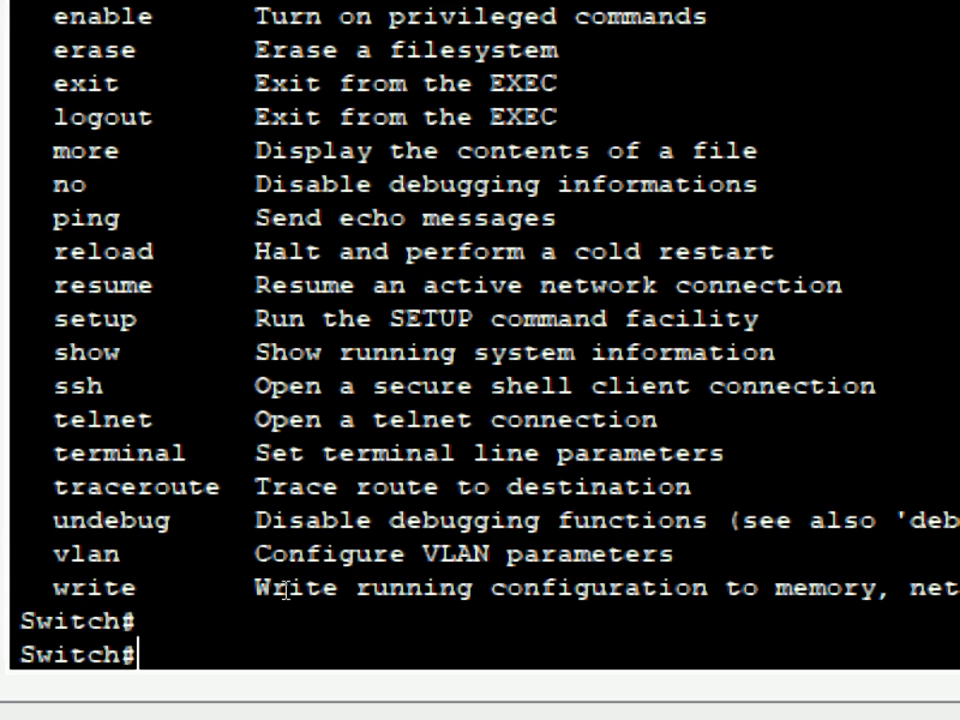
# Enter 'configure terminal' via conf and t with Tab completion to reach Switch(config)#.
pyautogui.write('con')
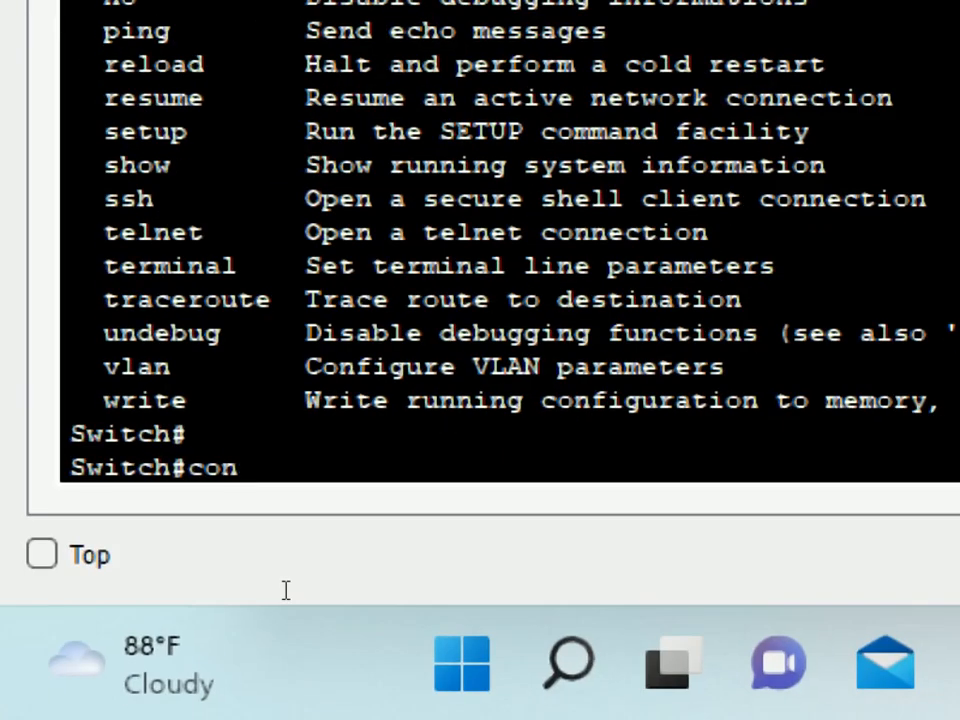
pyautogui.write('f')
pyautogui.press('Tab')
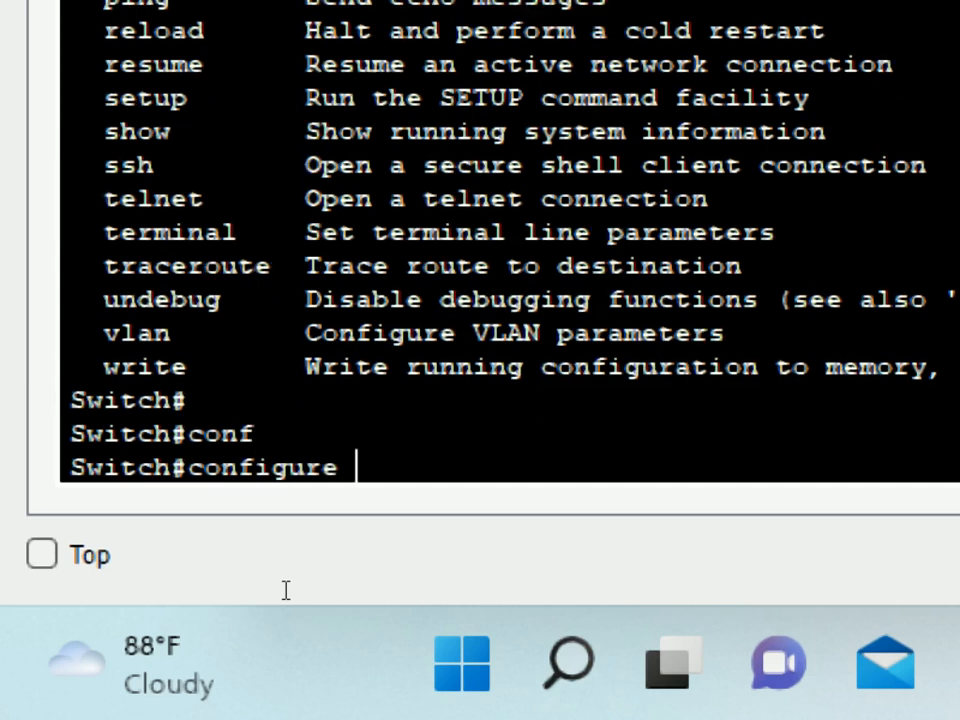
pyautogui.write('t')
pyautogui.press('Tab')
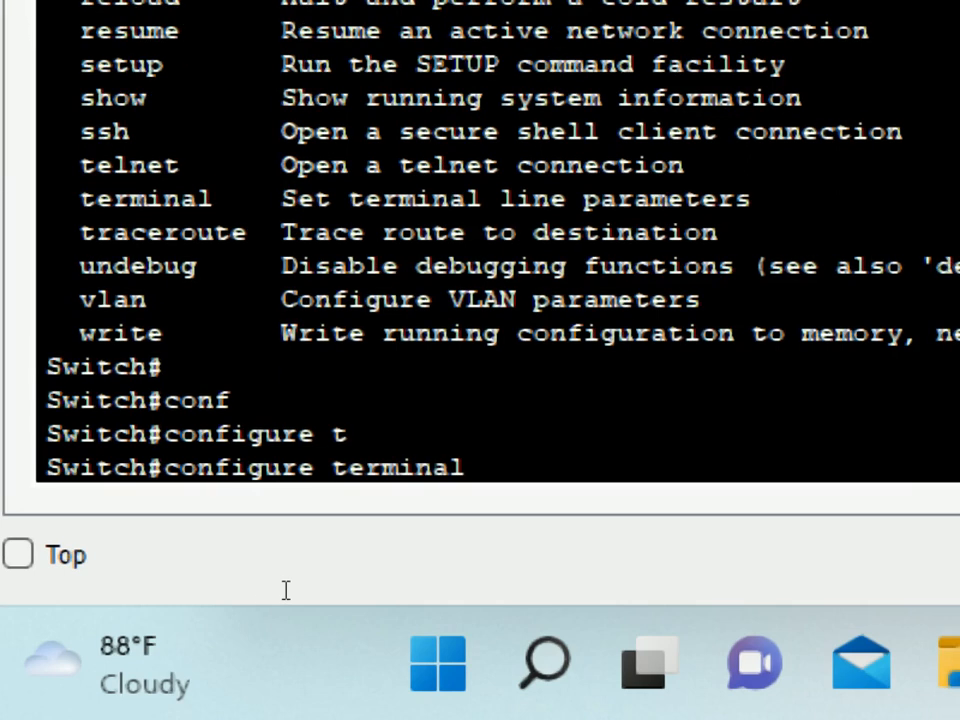
pyautogui.press('Return')
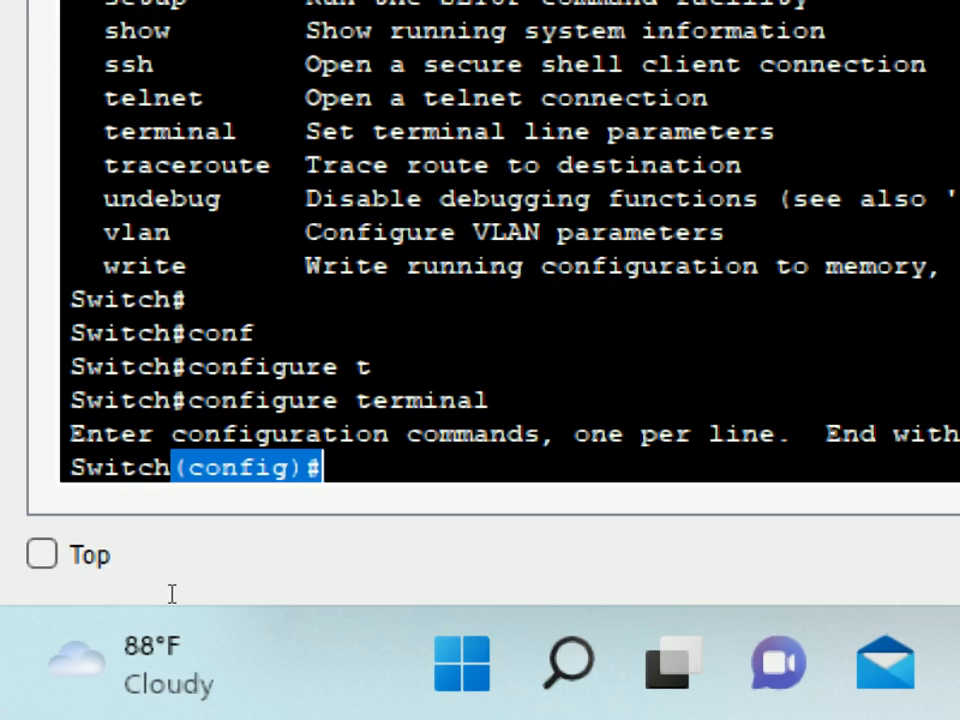
pyautogui.click(172, 594)
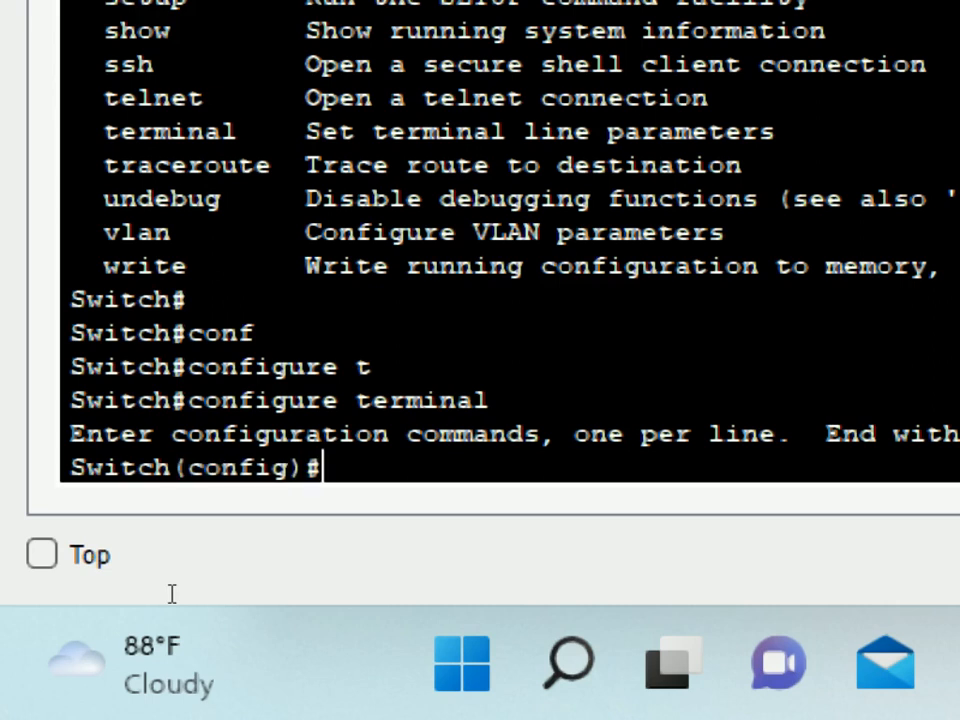
# List global configuration commands with ? and highlight crypto, default and do's description.
pyautogui.write('?')
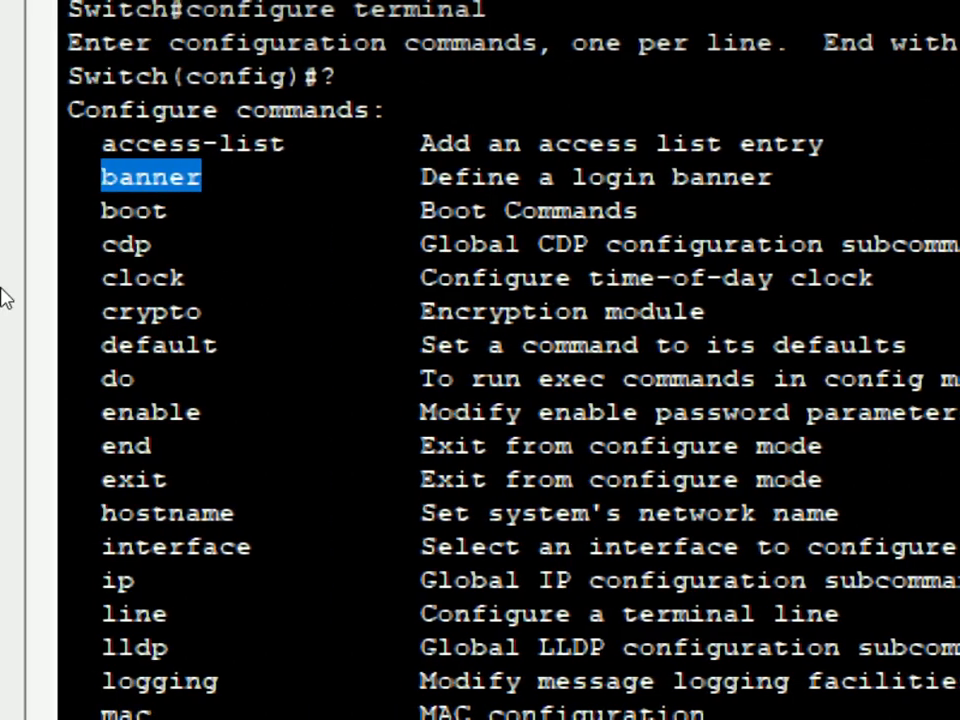
pyautogui.moveTo(55, 312); pyautogui.dragTo(106, 333)
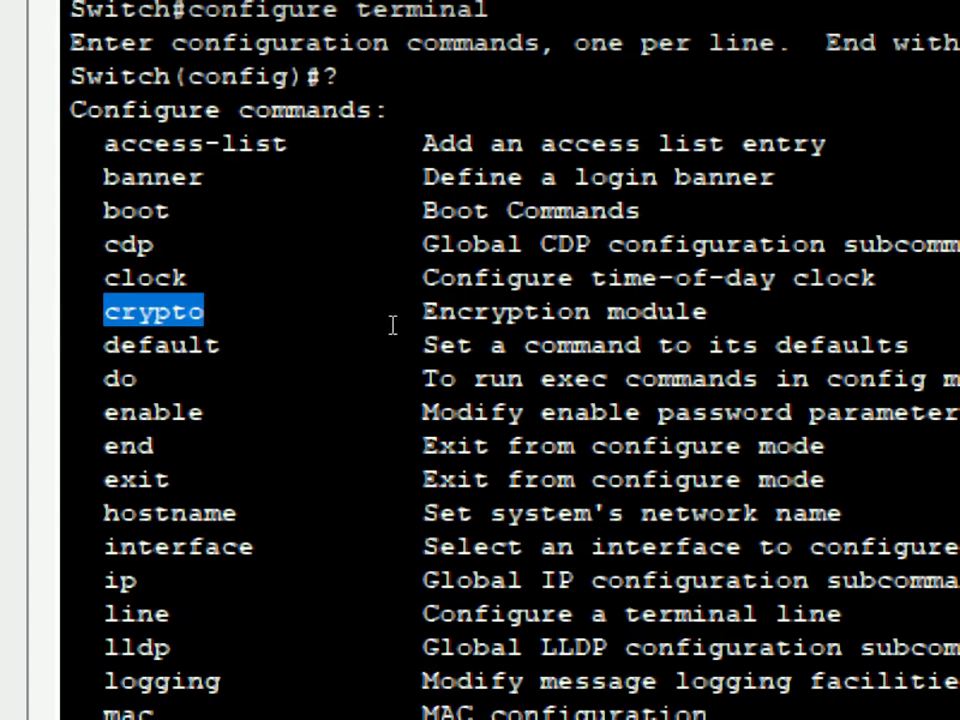
pyautogui.moveTo(57, 344); pyautogui.dragTo(112, 344)
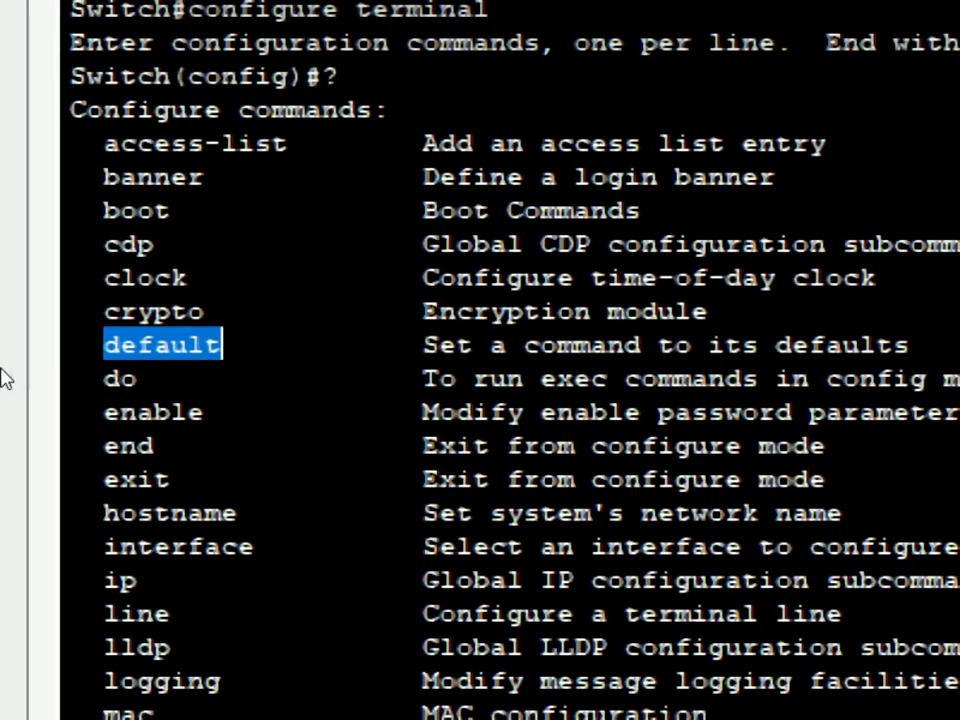
pyautogui.moveTo(61, 352); pyautogui.dragTo(76, 357)
pyautogui.click(156, 375)
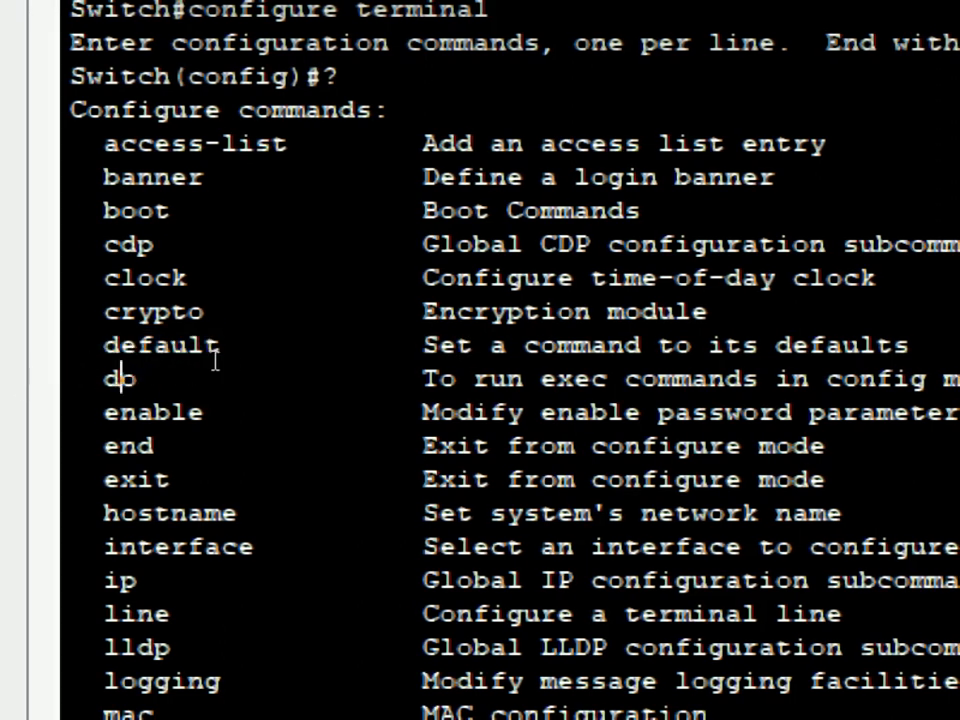
pyautogui.moveTo(215, 362); pyautogui.dragTo(637, 368)
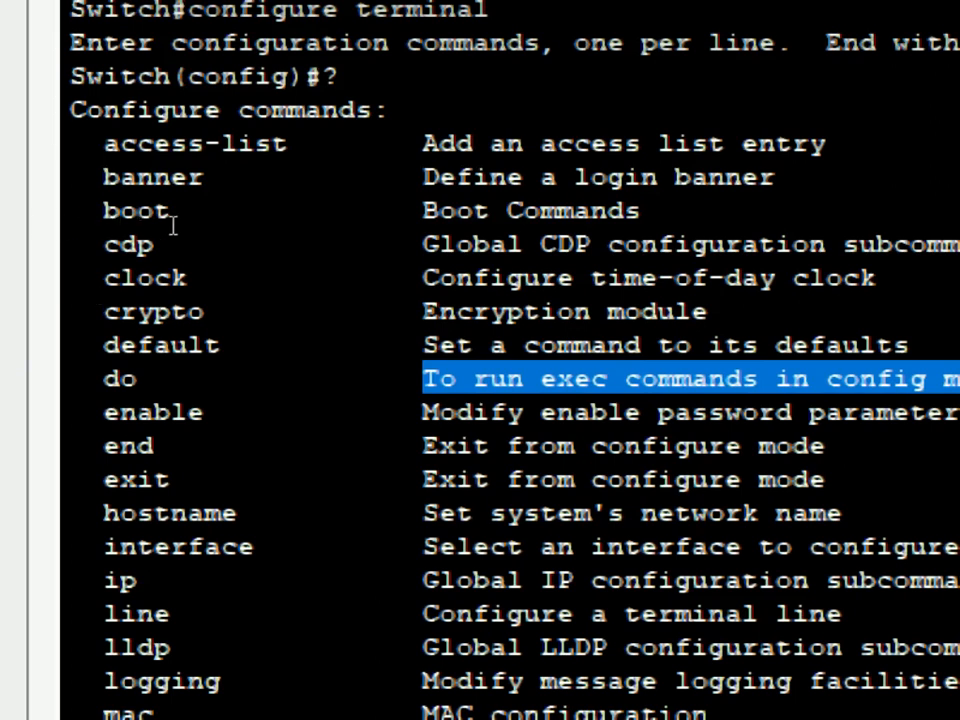
pyautogui.moveTo(55, 360); pyautogui.dragTo(66, 363)
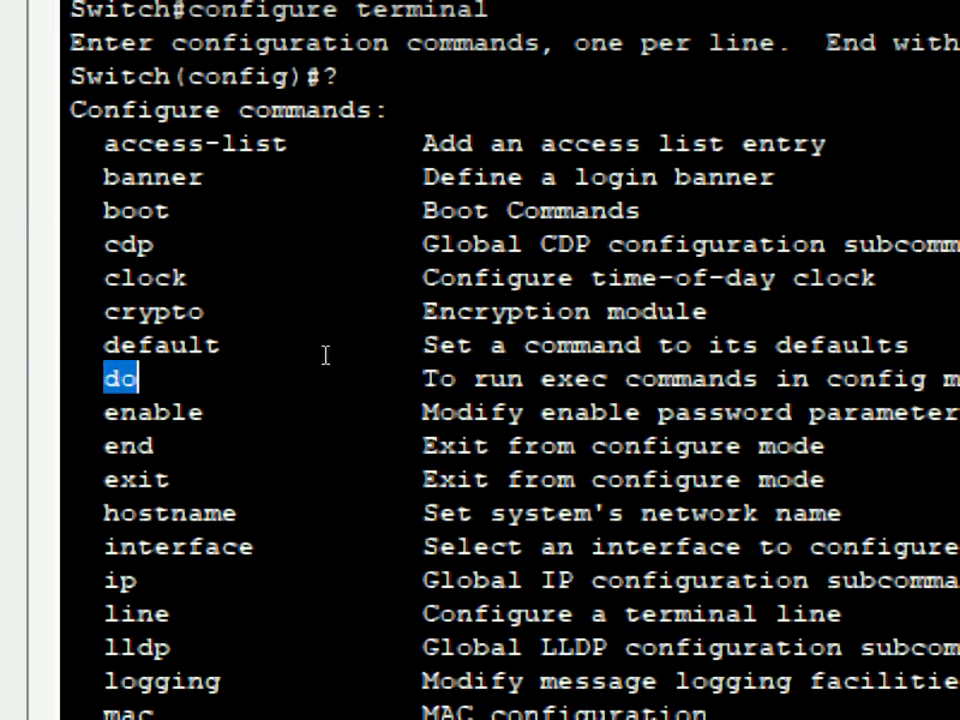
pyautogui.moveTo(826, 379); pyautogui.dragTo(870, 379)
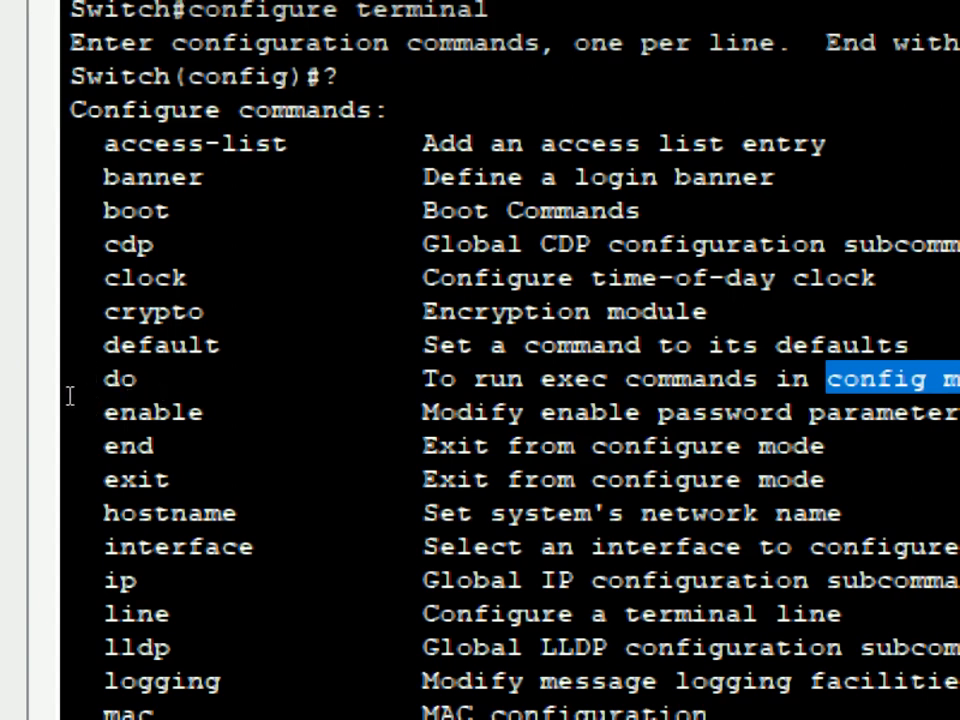
# Highlight the hostname, interface and ip commands with their descriptions.
pyautogui.moveTo(50, 432); pyautogui.dragTo(163, 432)
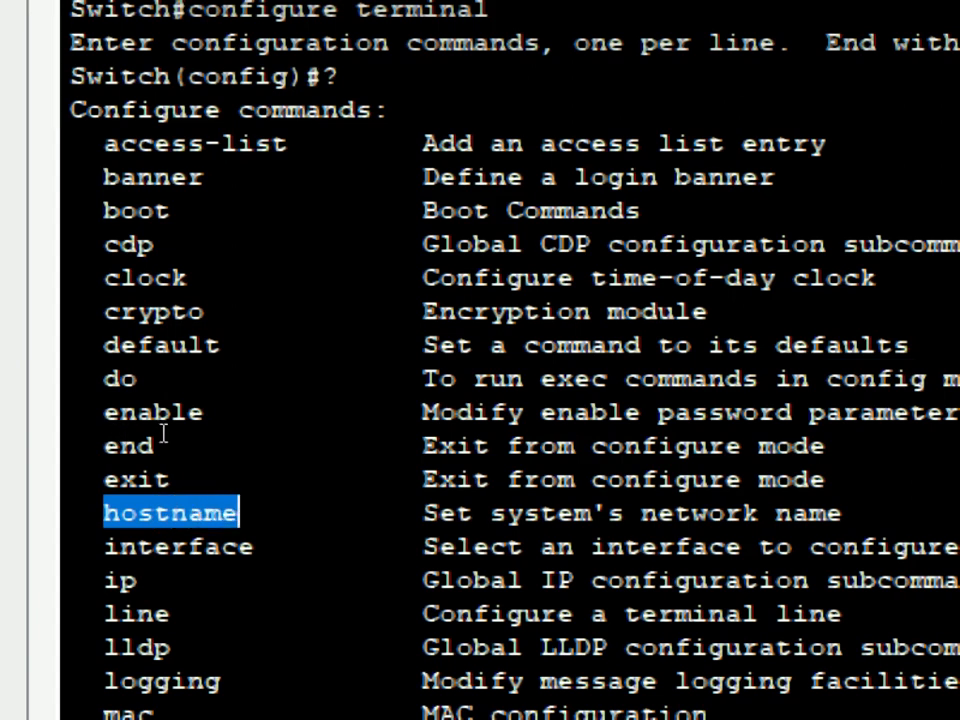
pyautogui.moveTo(216, 424); pyautogui.dragTo(430, 428)
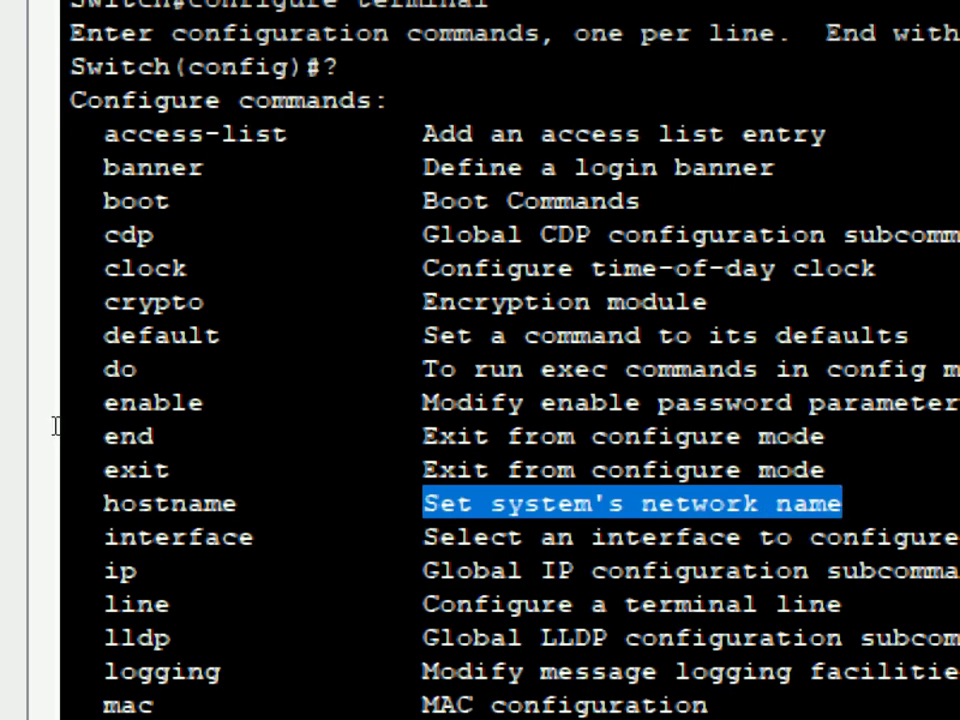
pyautogui.moveTo(52, 444); pyautogui.dragTo(111, 435)
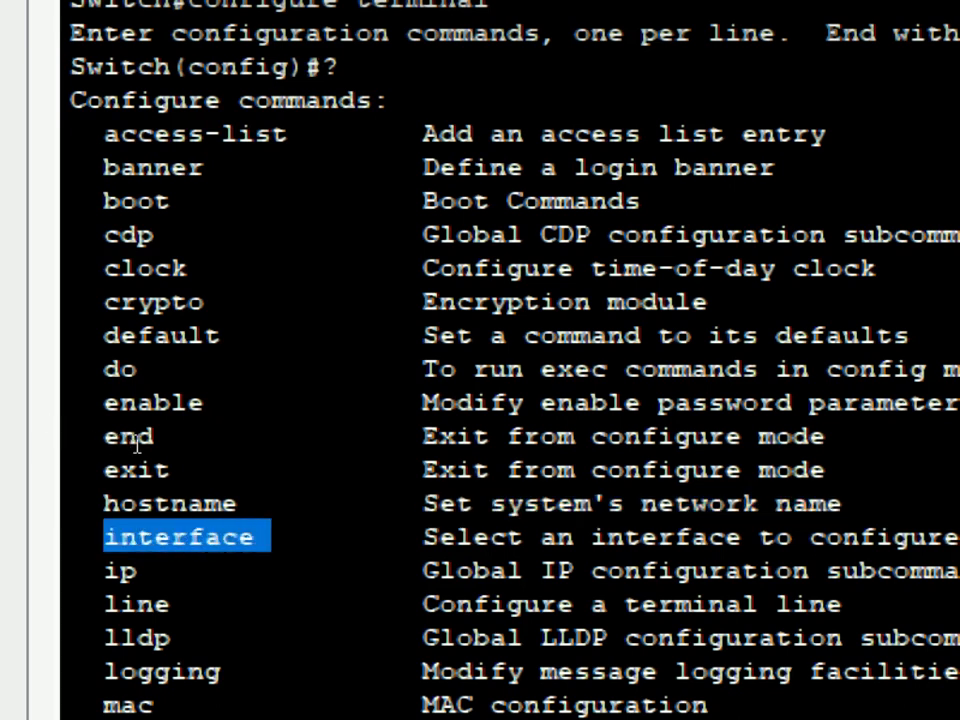
pyautogui.moveTo(214, 431); pyautogui.dragTo(491, 435)
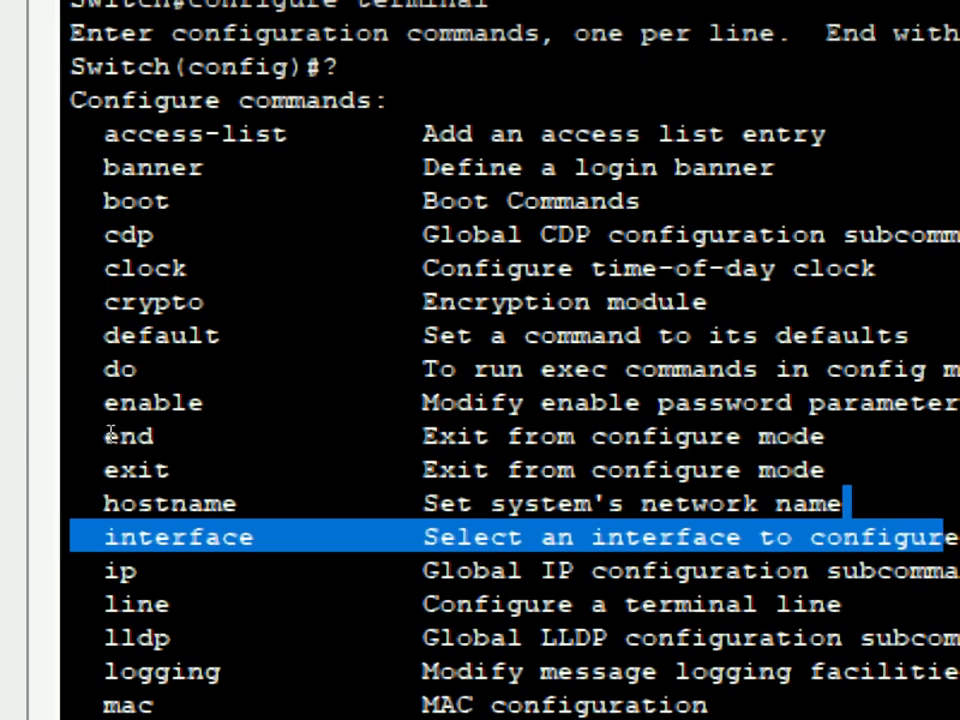
pyautogui.click(108, 435)
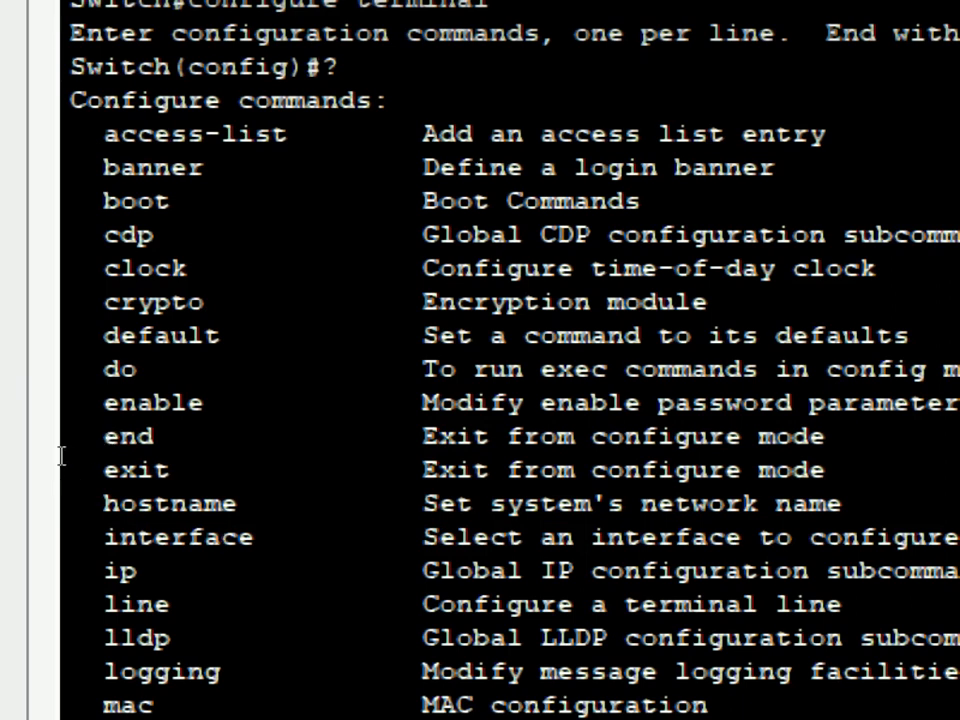
pyautogui.doubleClick(119, 570)
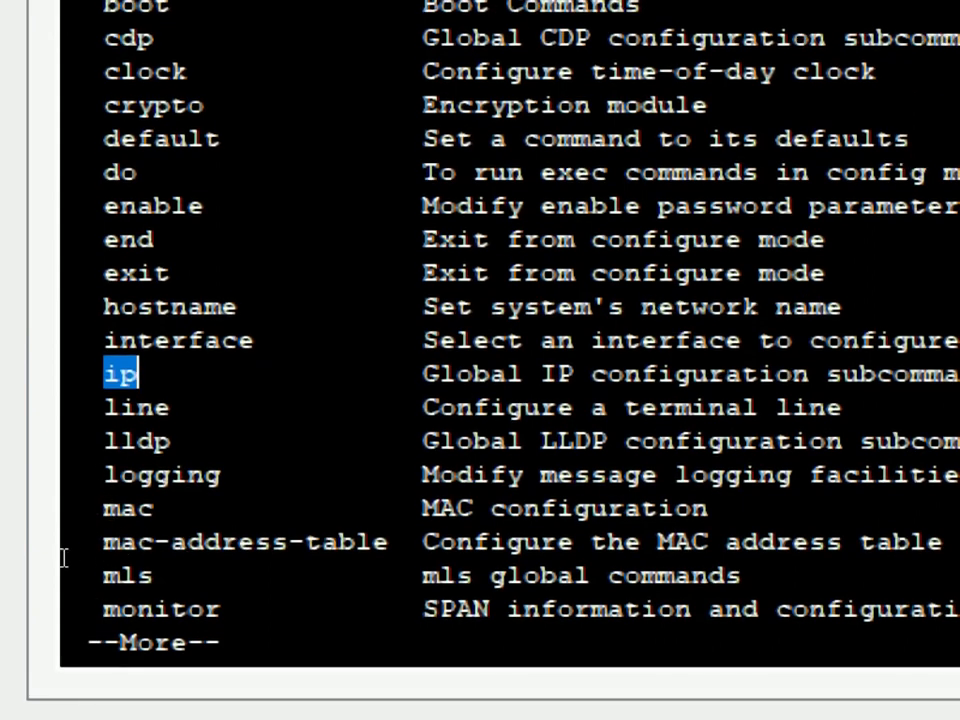
pyautogui.click(104, 583)
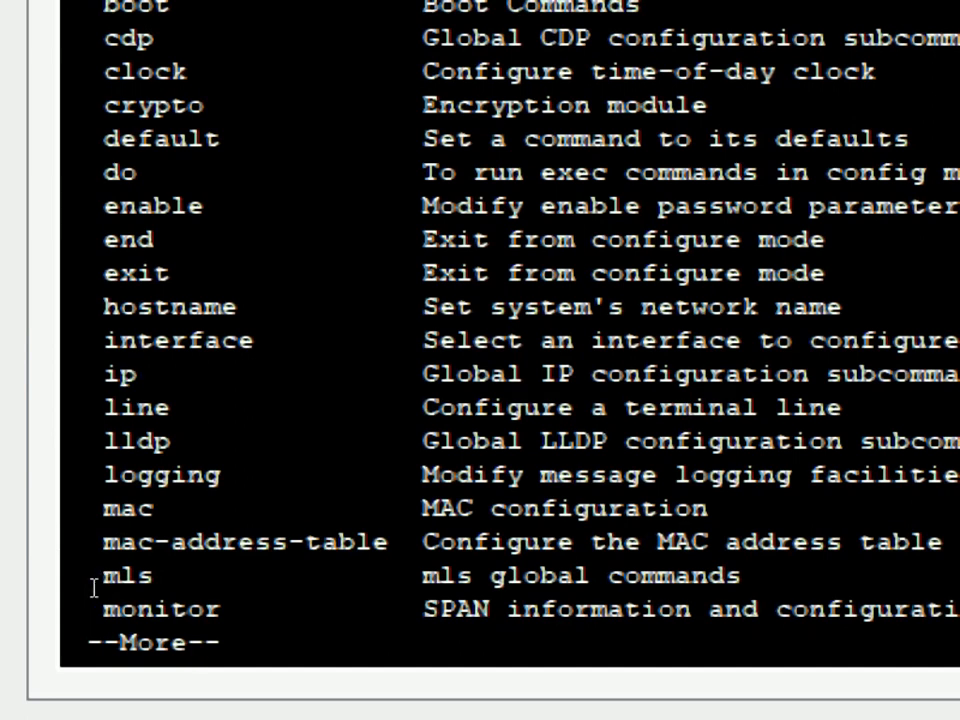
# Page to the end of the list, mark port-channel's description, and add fresh Switch(config)# prompts.
pyautogui.press('Return')
pyautogui.press('Return')
pyautogui.press('Return')
pyautogui.press('Return')
pyautogui.press('Return')
pyautogui.press('Return')
pyautogui.press('Return')
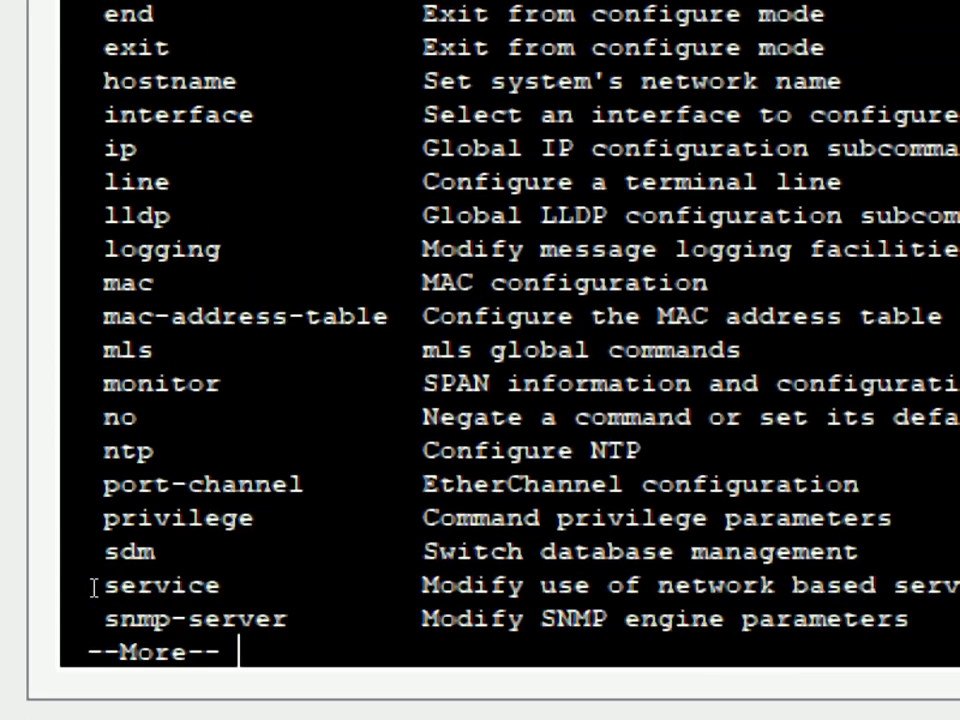
pyautogui.press('Return')
pyautogui.press('Return')
pyautogui.press('Return')
pyautogui.press('Return')
pyautogui.press('Return')
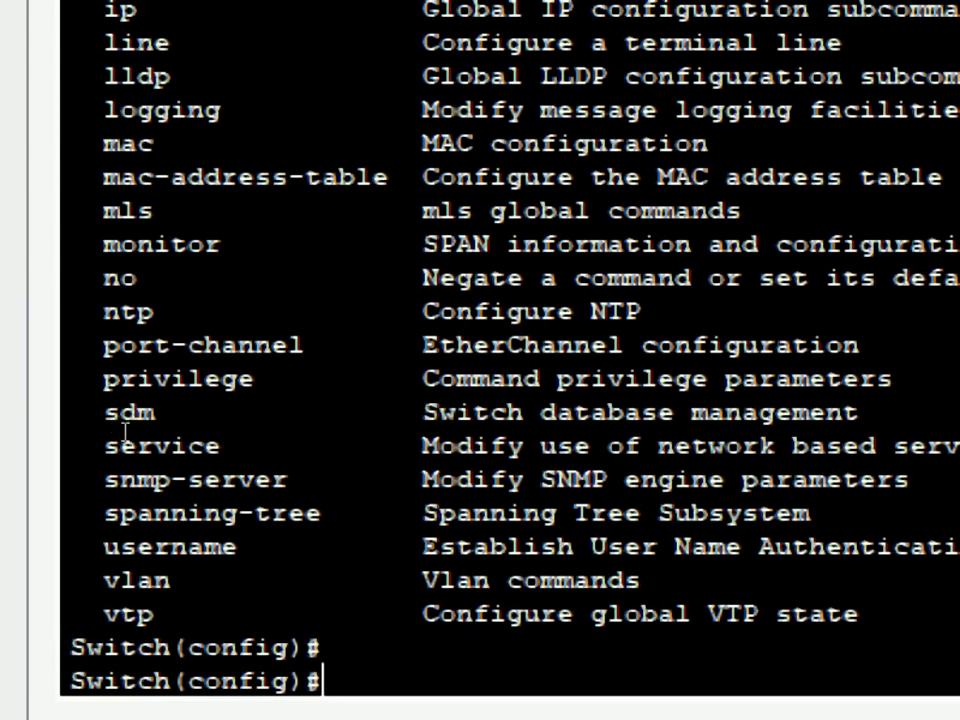
pyautogui.moveTo(214, 420); pyautogui.dragTo(426, 410)
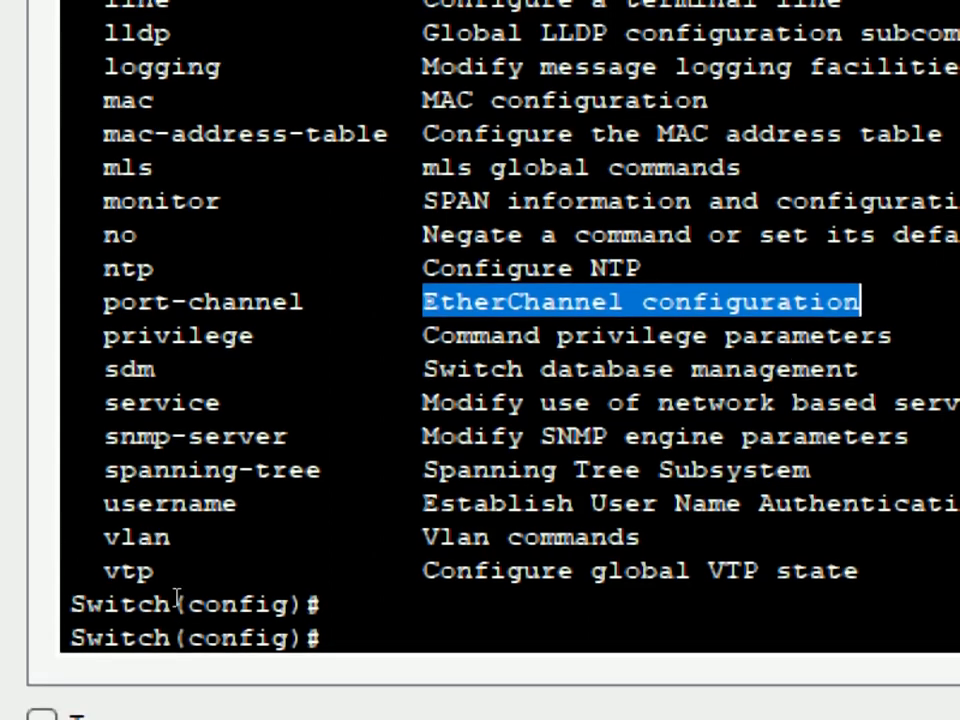
pyautogui.click(173, 625)
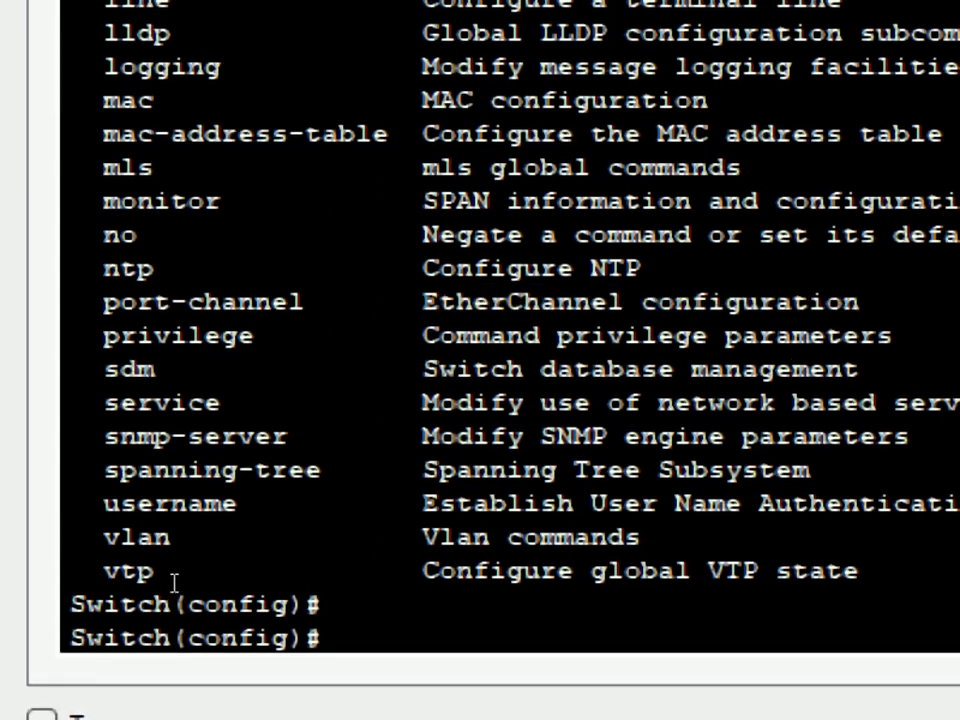
pyautogui.press('Return')
pyautogui.press('Return')
pyautogui.press('Return')
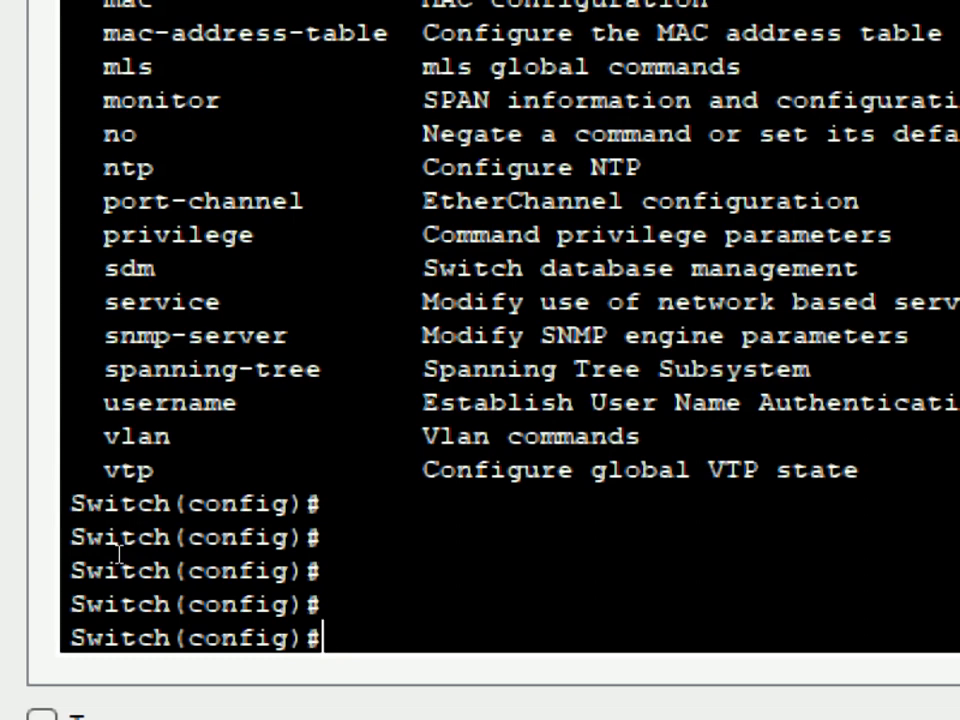
pyautogui.press('Return')
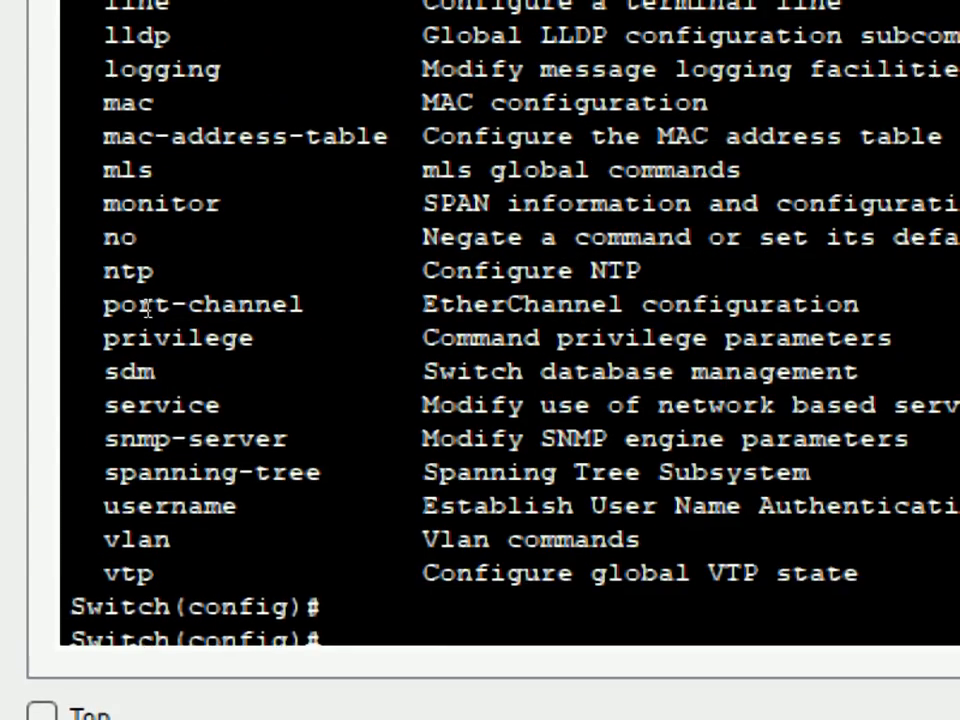
pyautogui.scroll(2, 147, 310)
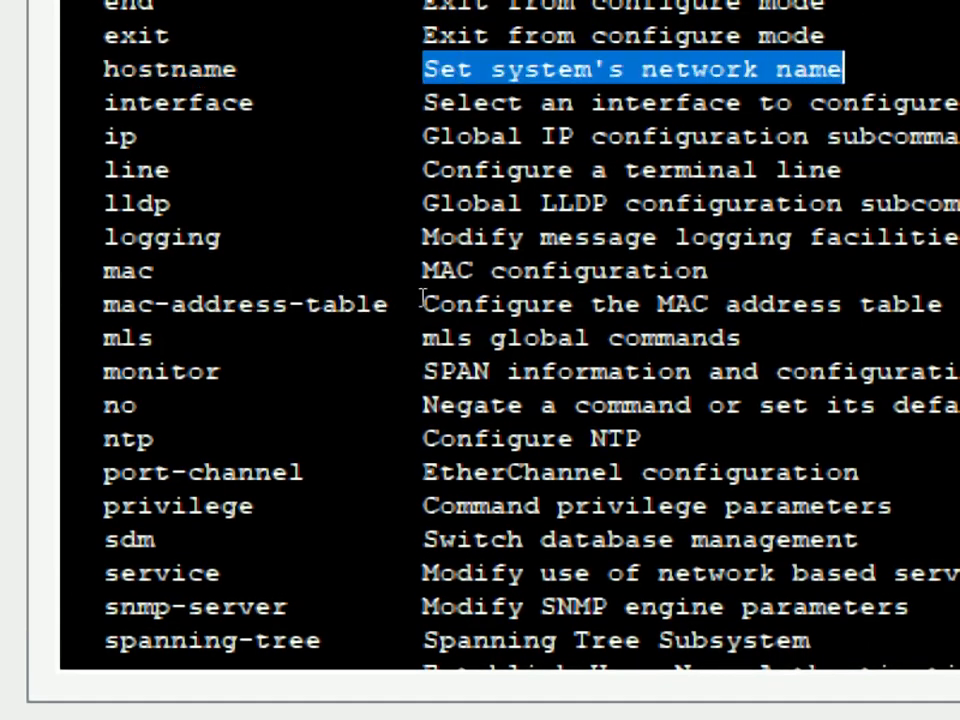
pyautogui.scroll(-3, 169, 508)
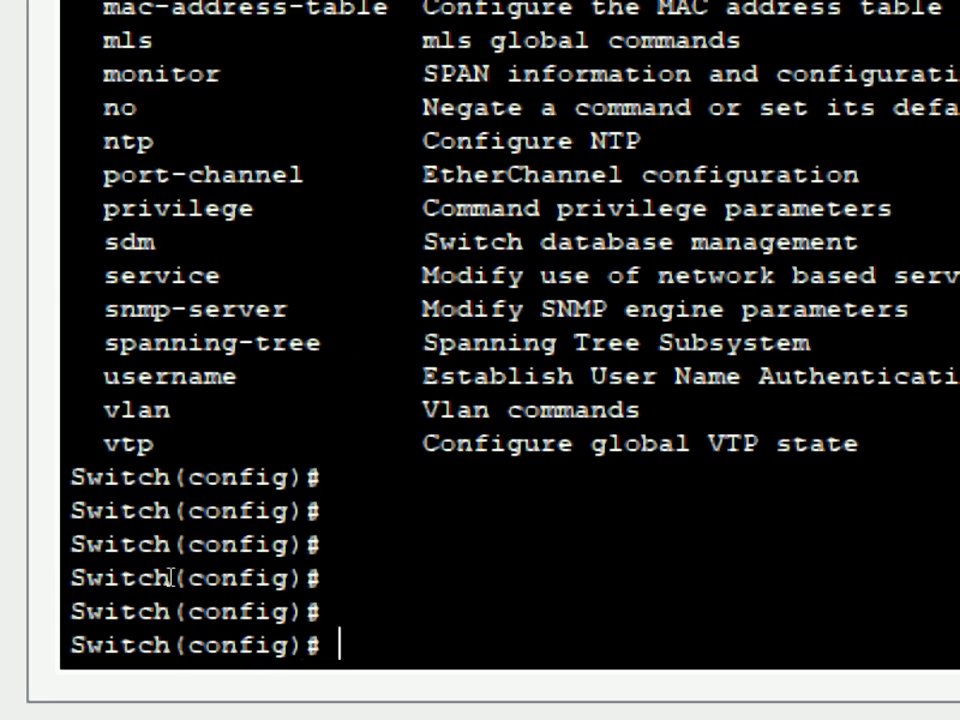
# Run 'hostname SW-si' using hos plus Tab so the prompt reads SW-si(config)#.
pyautogui.write('hos')
pyautogui.press('Tab')
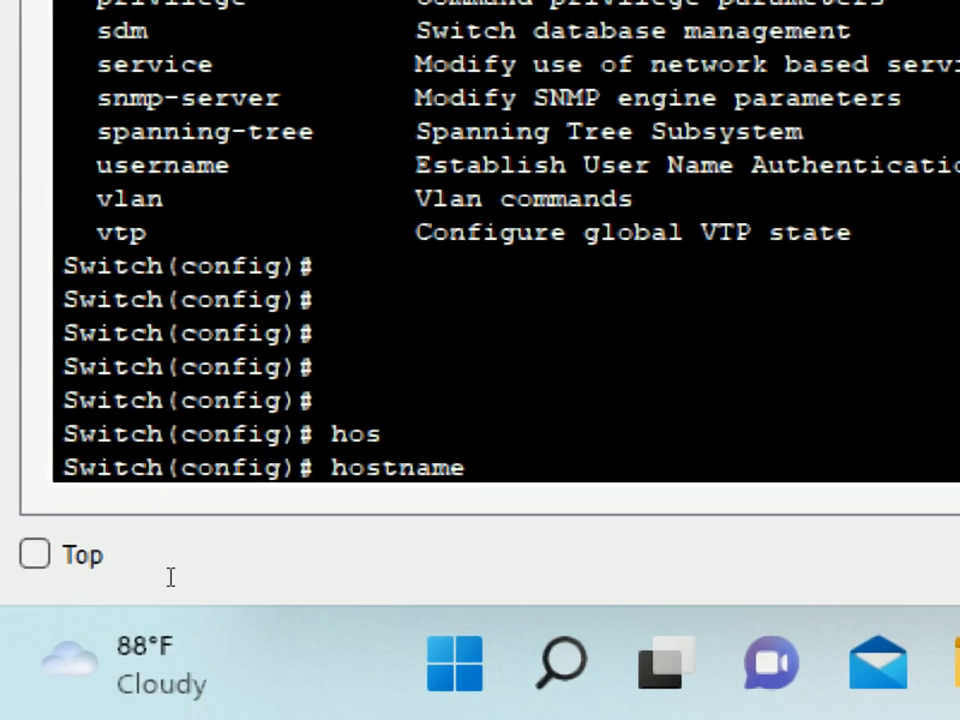
pyautogui.write('SW-')
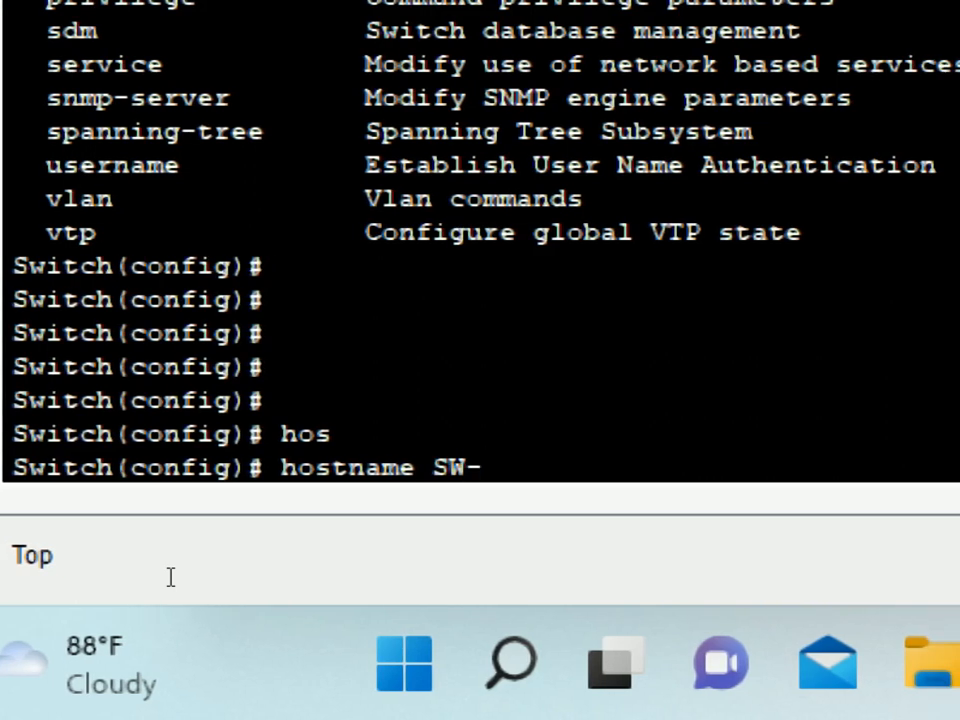
pyautogui.write('si')
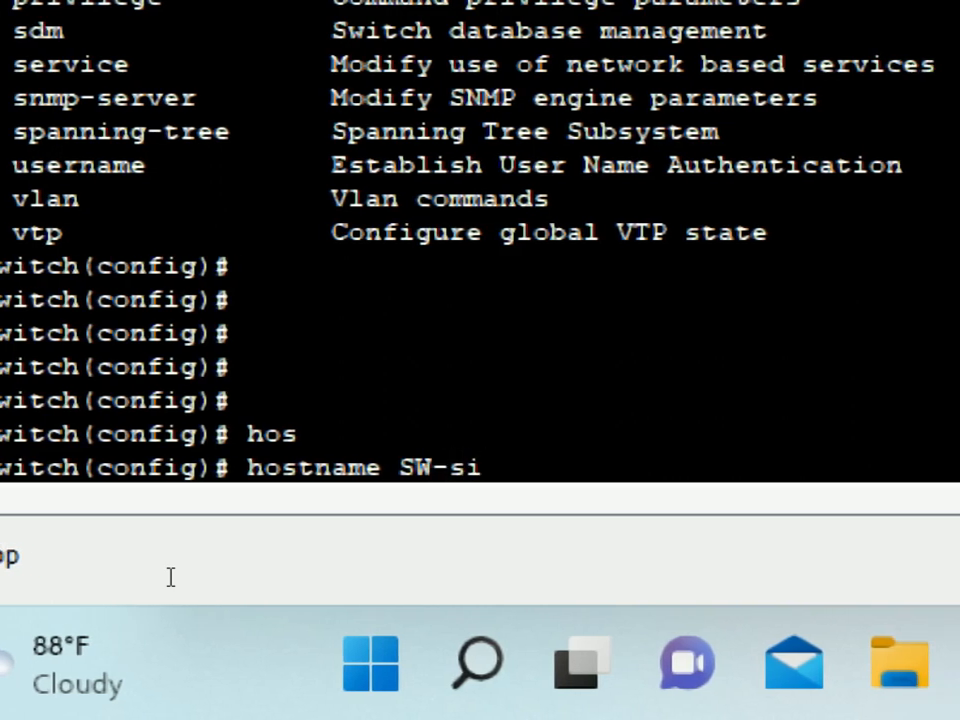
pyautogui.press('Return')
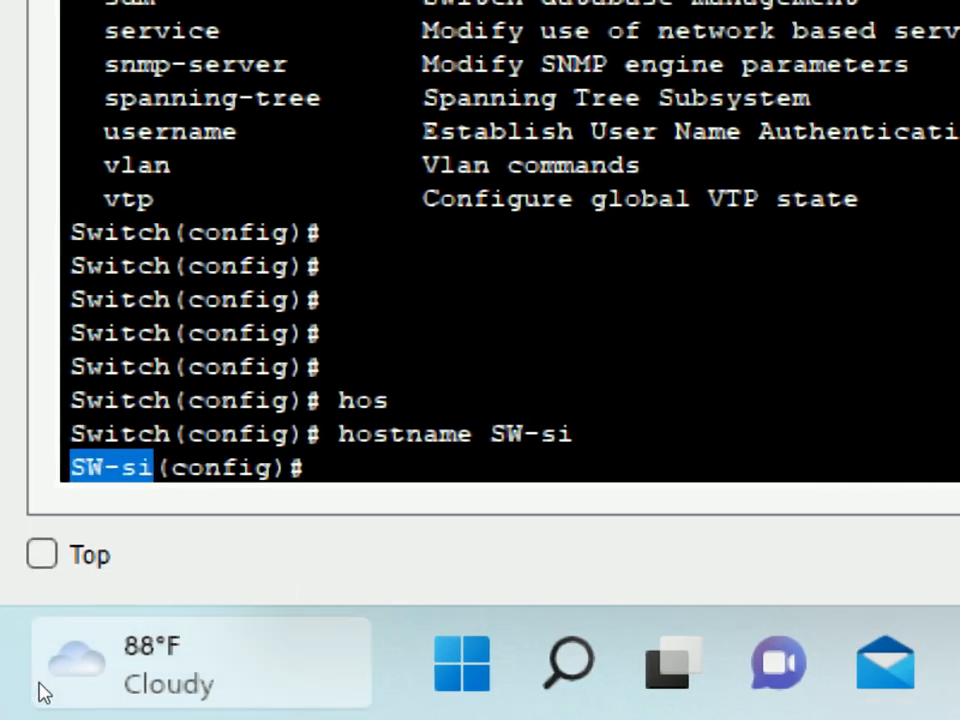
pyautogui.moveTo(26, 691)
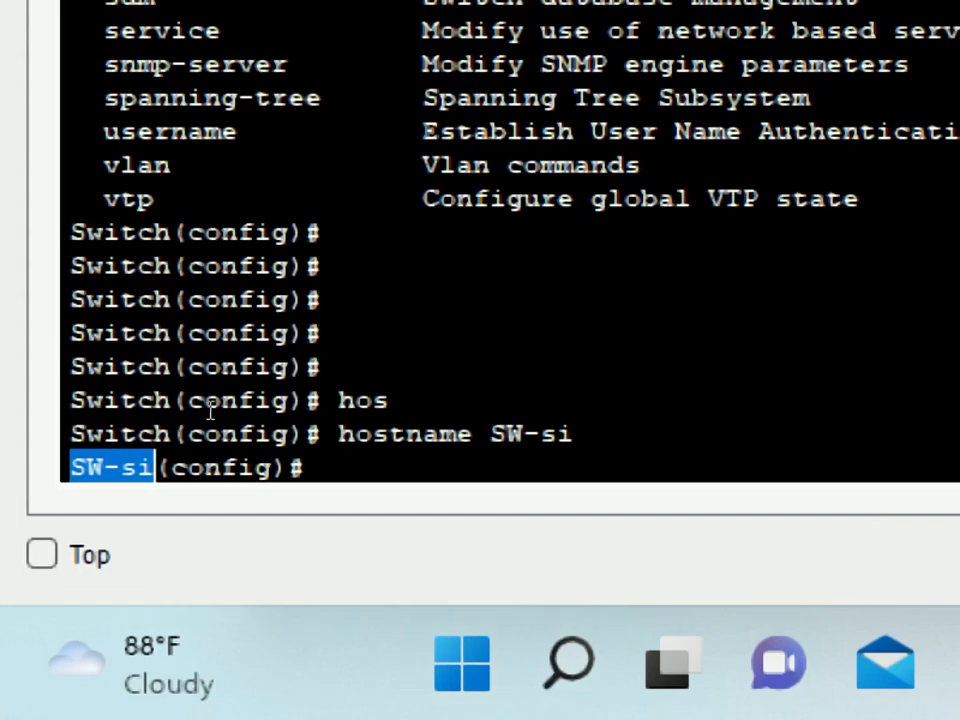
pyautogui.click(252, 508)
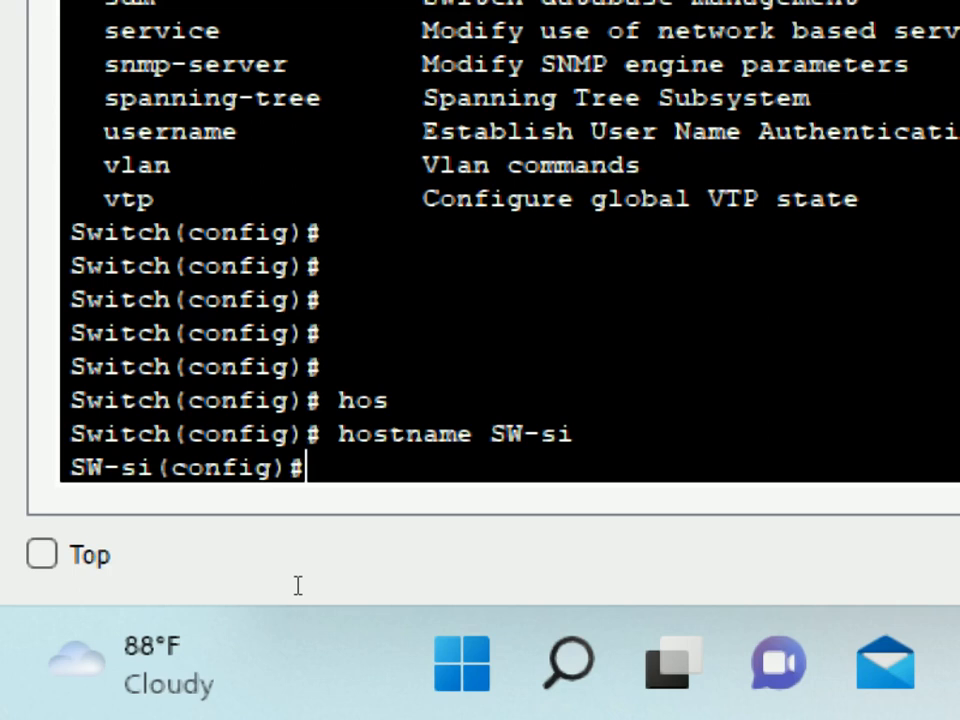
# Enter console line 0 configuration on SW-si with line console 0.
pyautogui.write('line con')
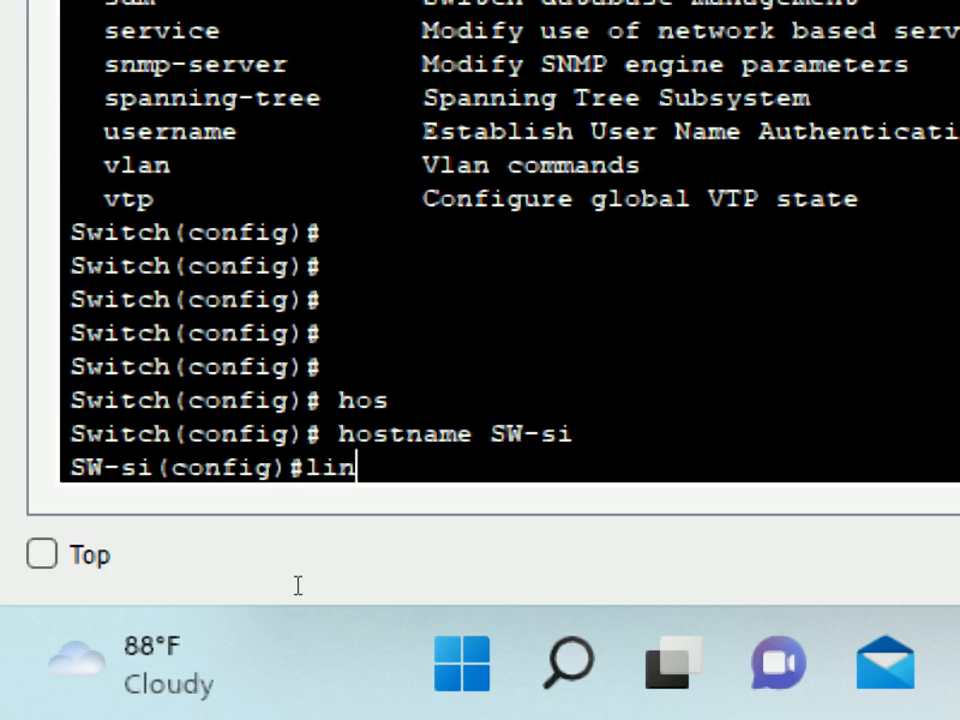
pyautogui.press('Tab')
pyautogui.write('0')
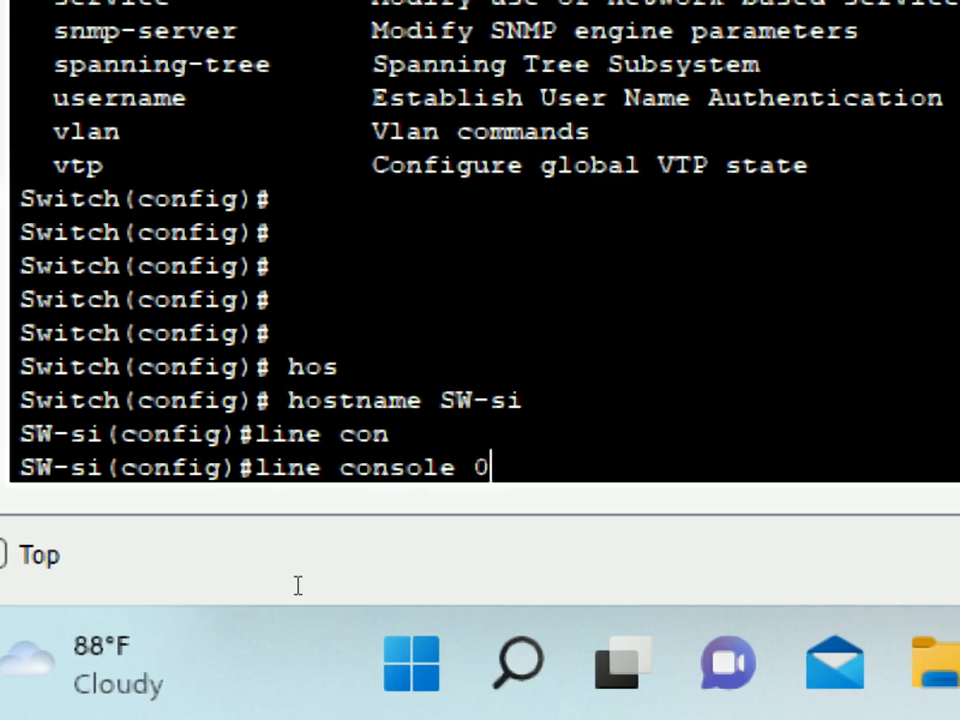
pyautogui.press('Return')
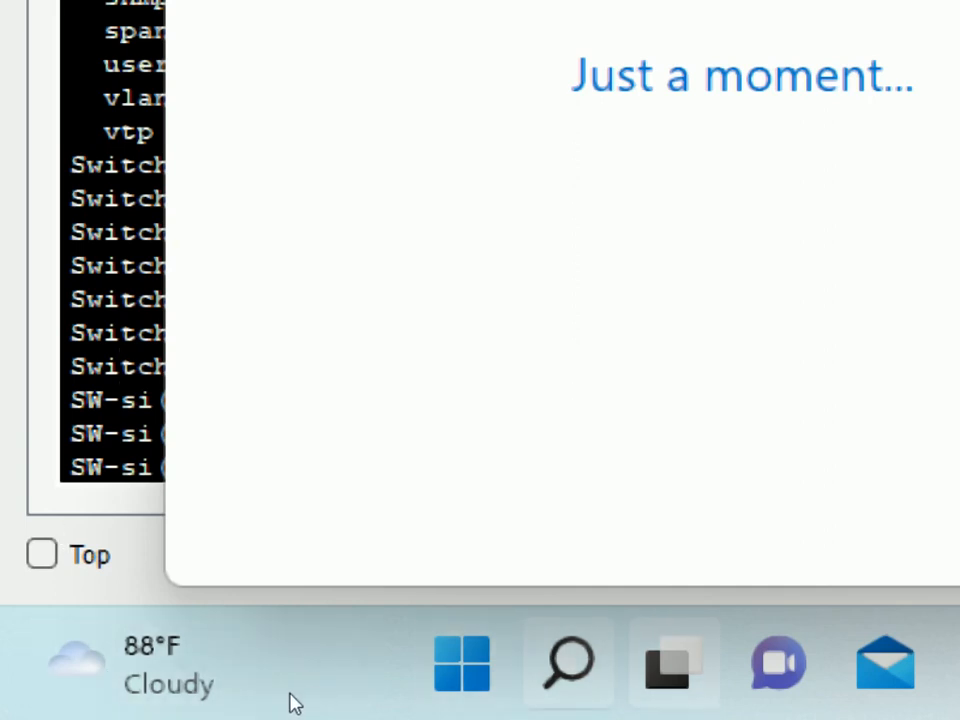
# Return to Packet Tracer, close the 'Just a moment' window, and re-magnify the terminal.
pyautogui.click(449, 494)
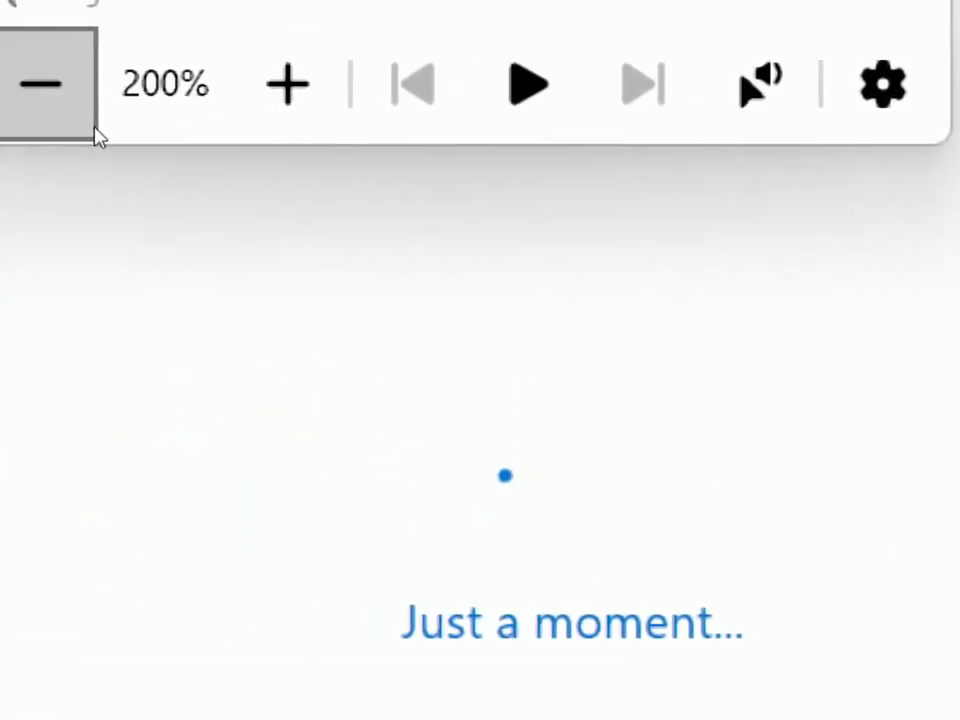
pyautogui.click(90, 86)
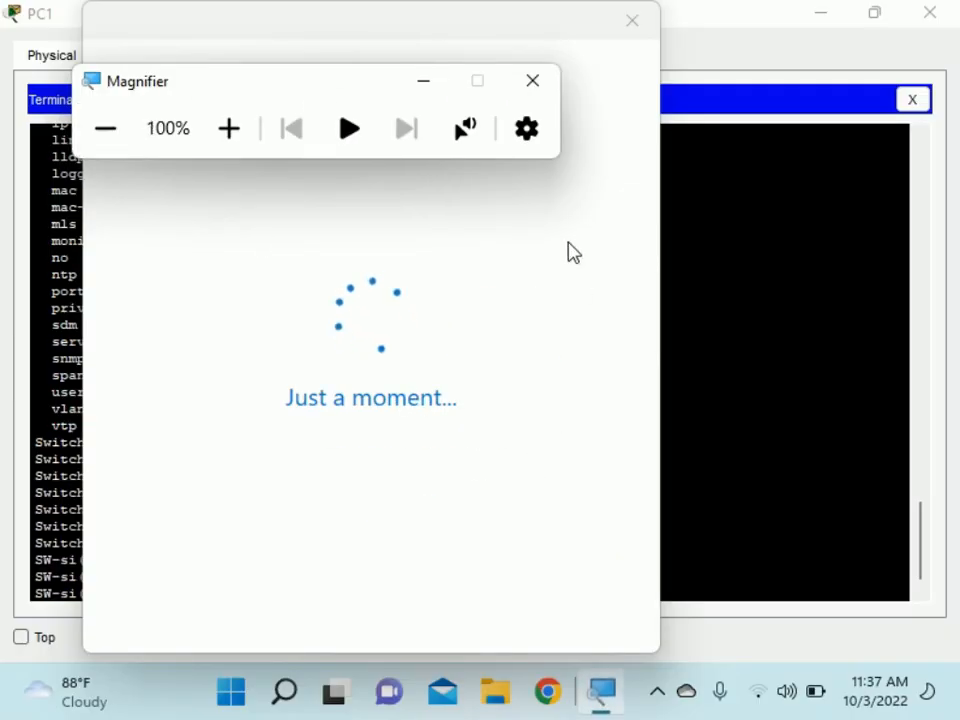
pyautogui.click(650, 35)
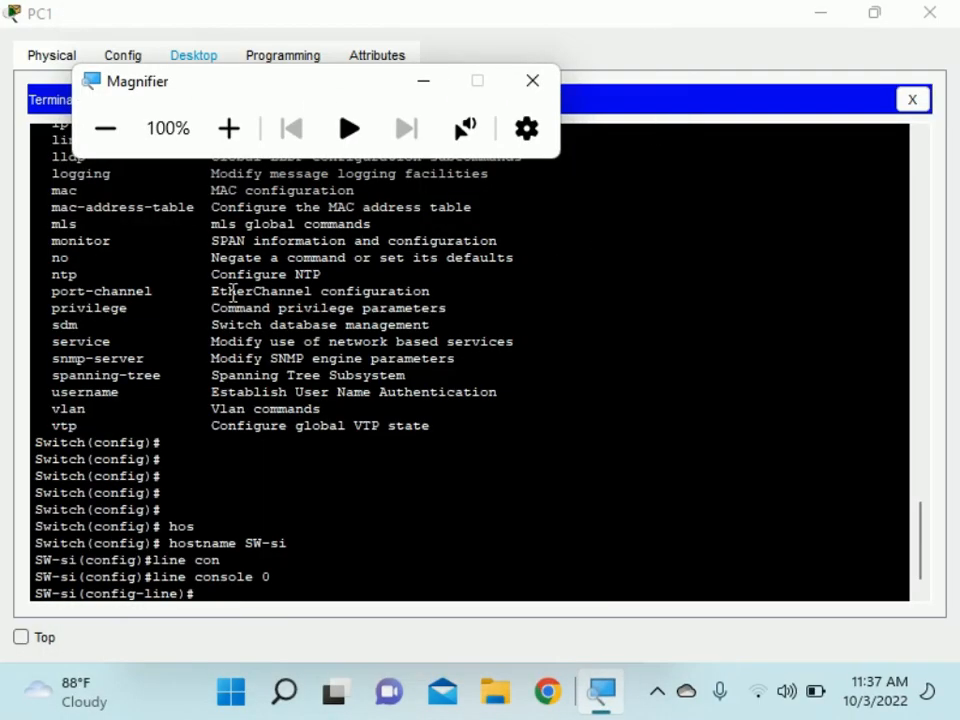
pyautogui.click(234, 142)
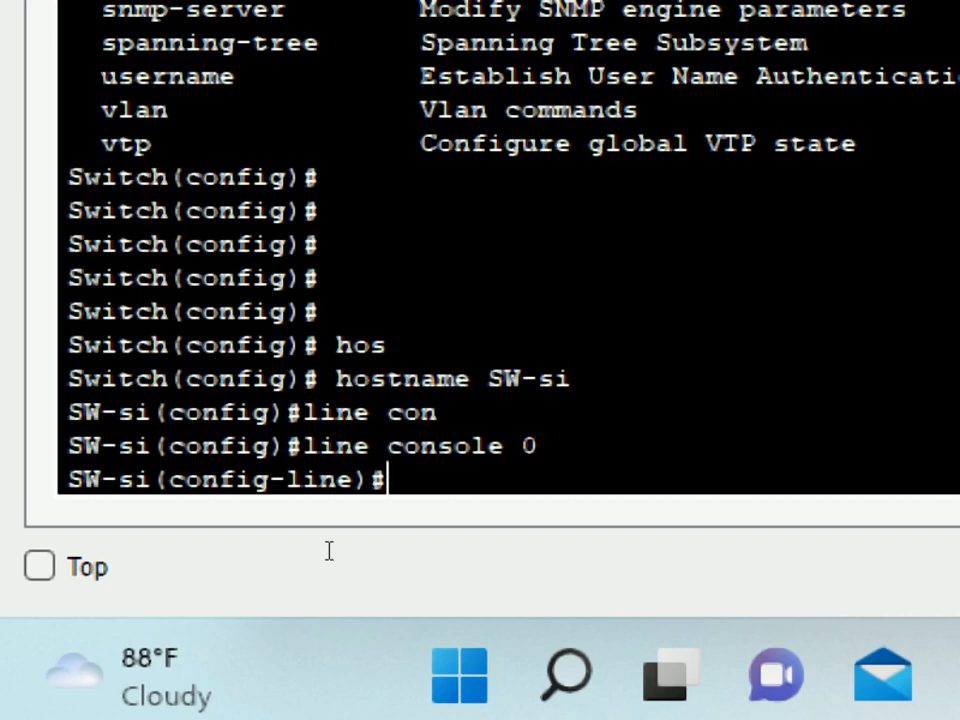
# Set the console line password, enable login, and exit to SW-si(config)#.
pyautogui.write('pass')
pyautogui.press('Tab')
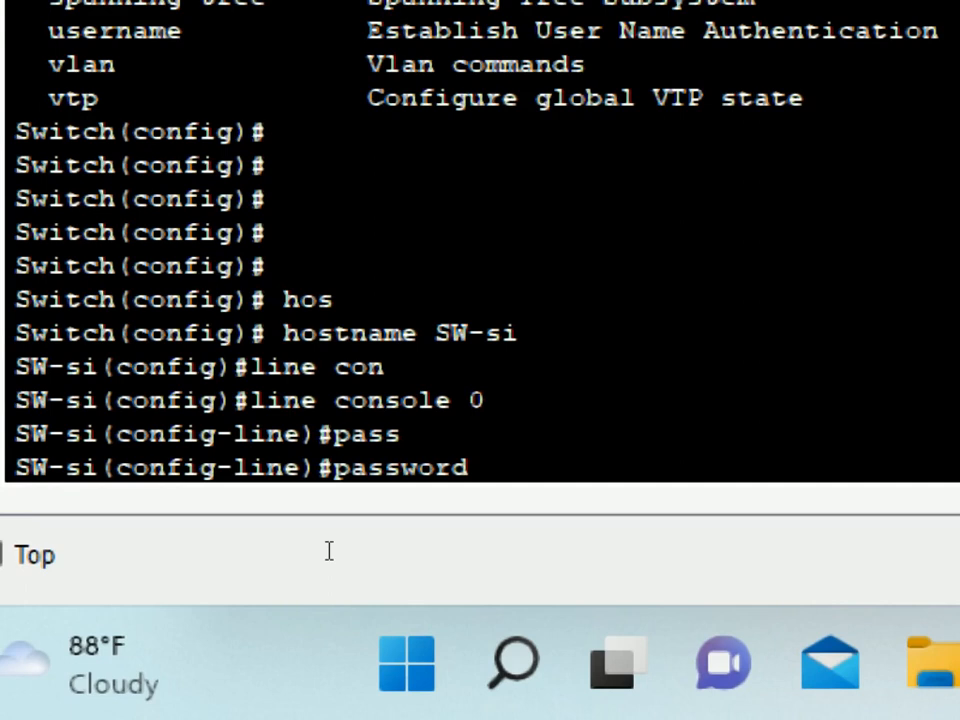
pyautogui.write('cisco-')
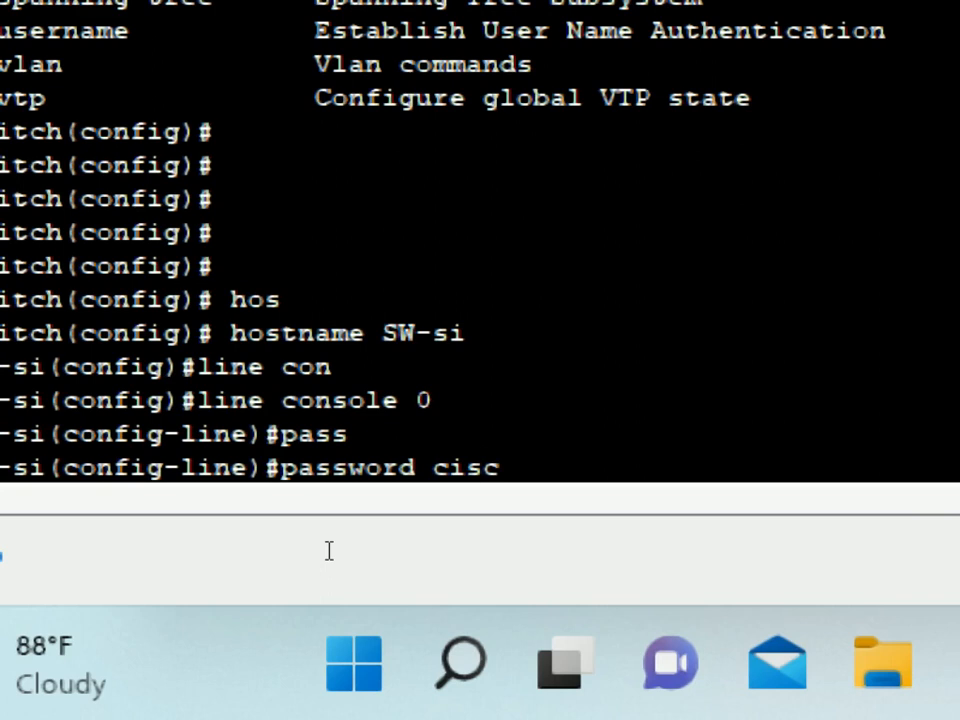
pyautogui.write('si')
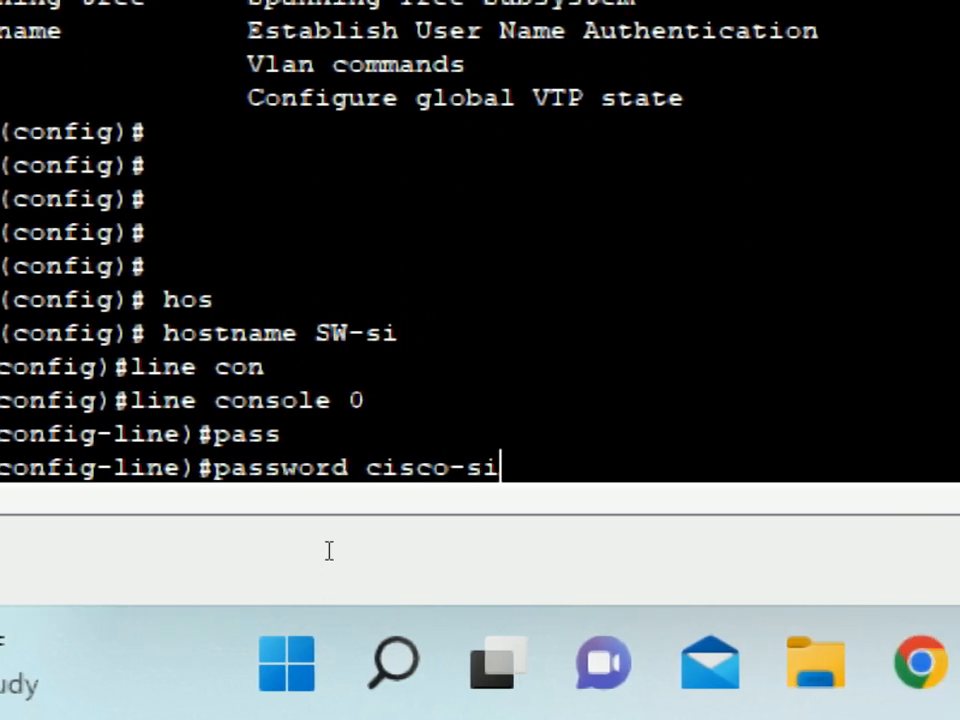
pyautogui.press('Return')
pyautogui.write('login')
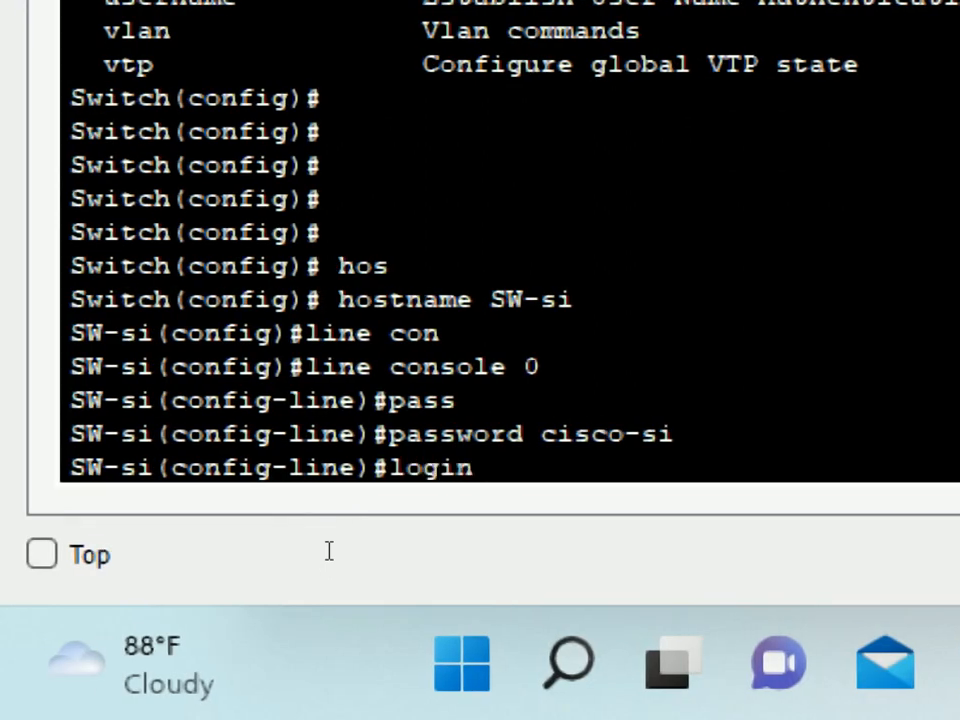
pyautogui.press('Return')
pyautogui.write('exit')
pyautogui.press('Return')
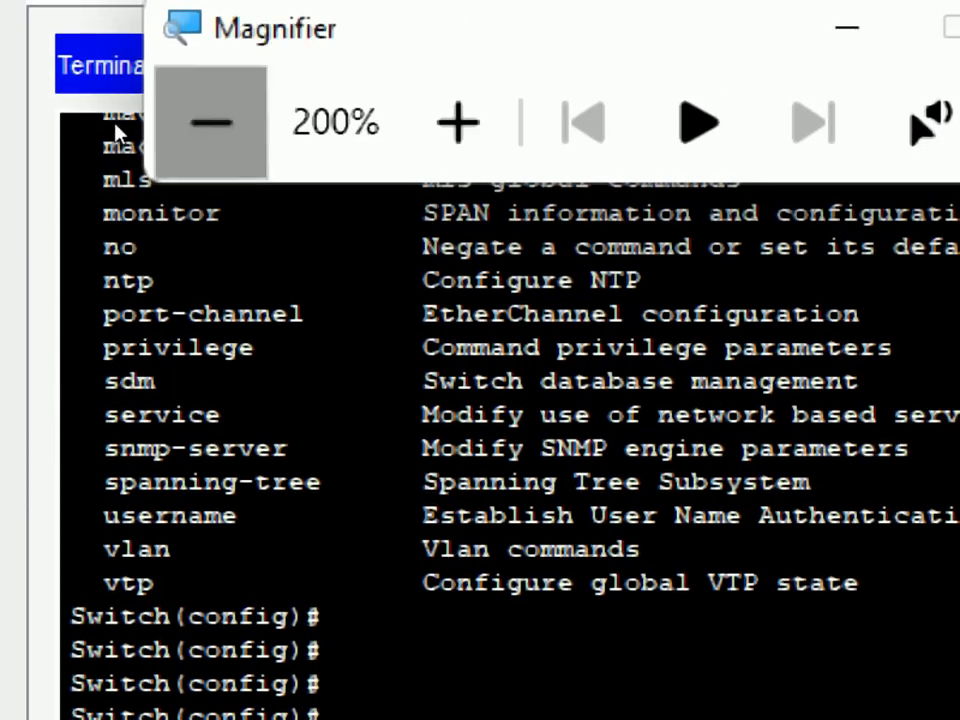
# Zoom out and check the newly set console password in the terminal output.
pyautogui.click(116, 130)
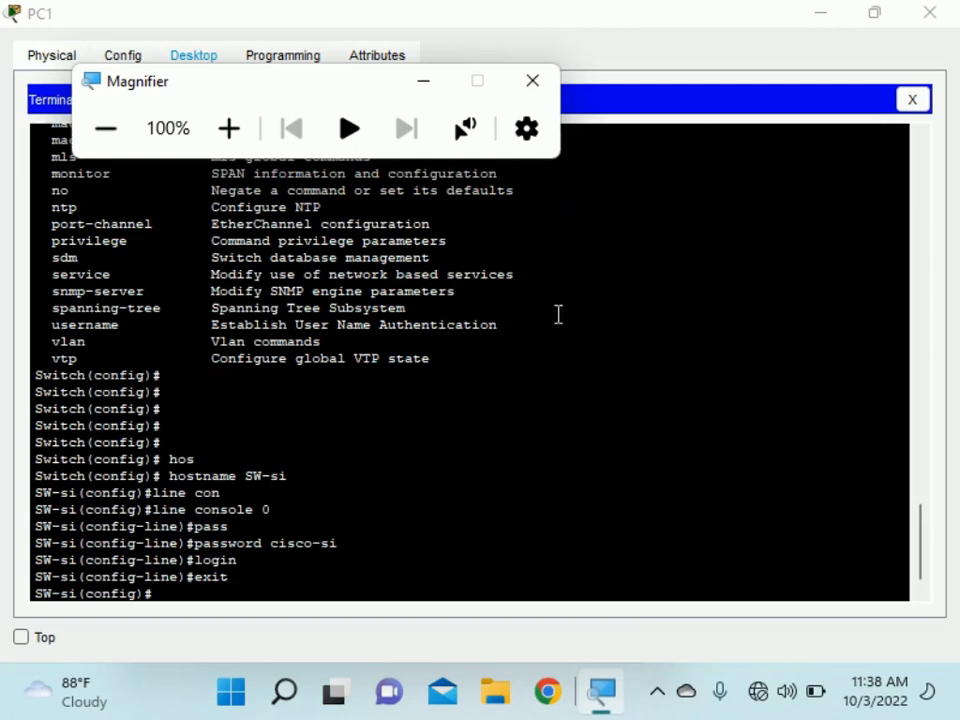
pyautogui.click(659, 694)
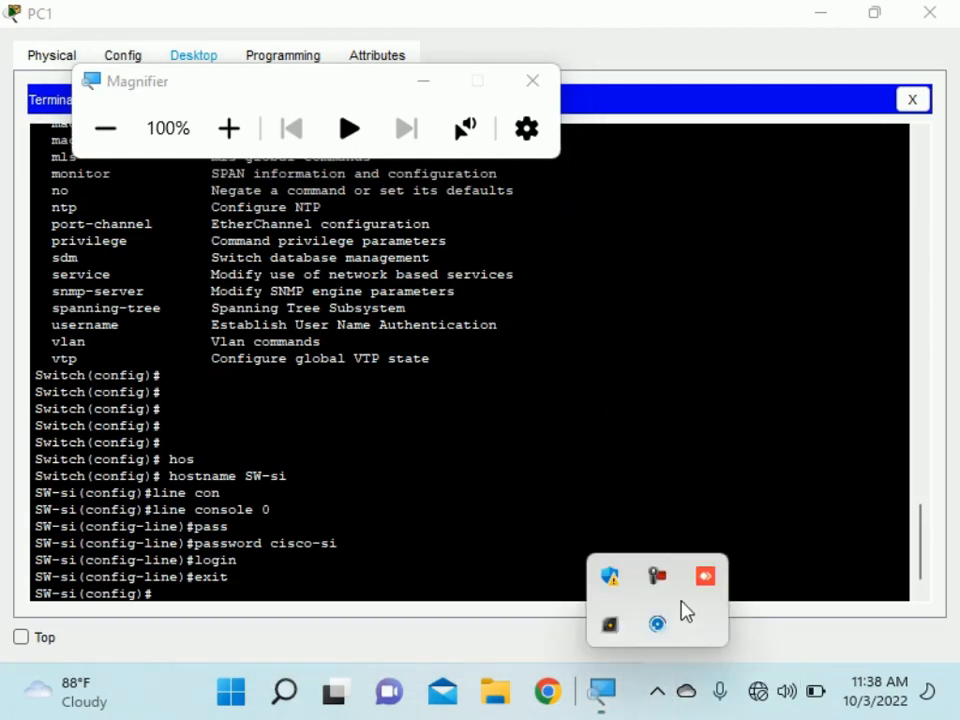
pyautogui.click(662, 579)
pyautogui.click(843, 578)
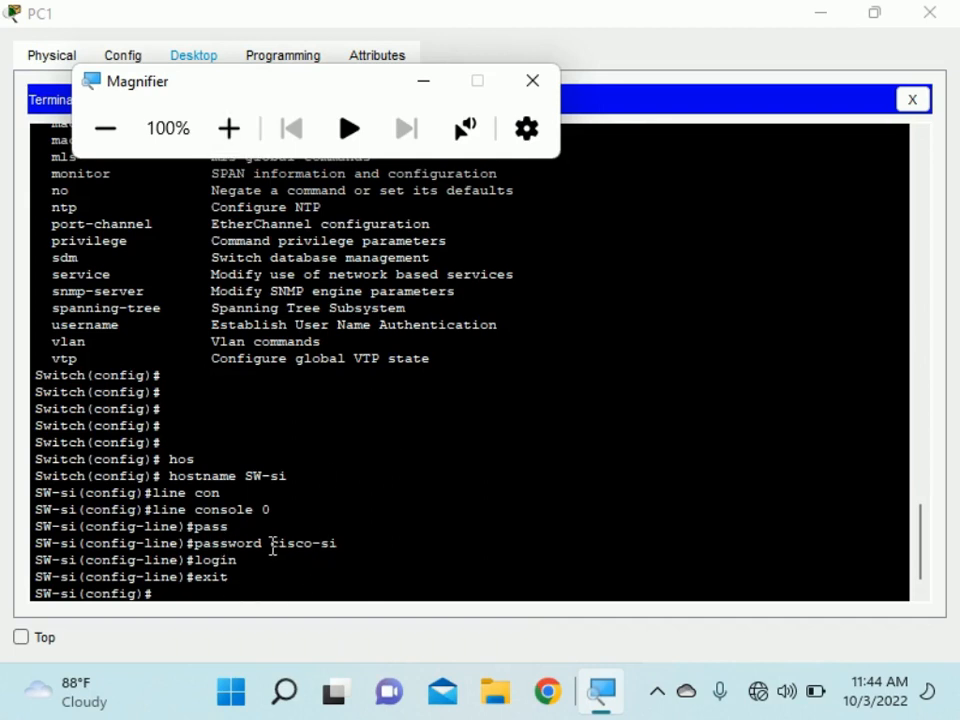
pyautogui.moveTo(271, 545); pyautogui.dragTo(368, 551)
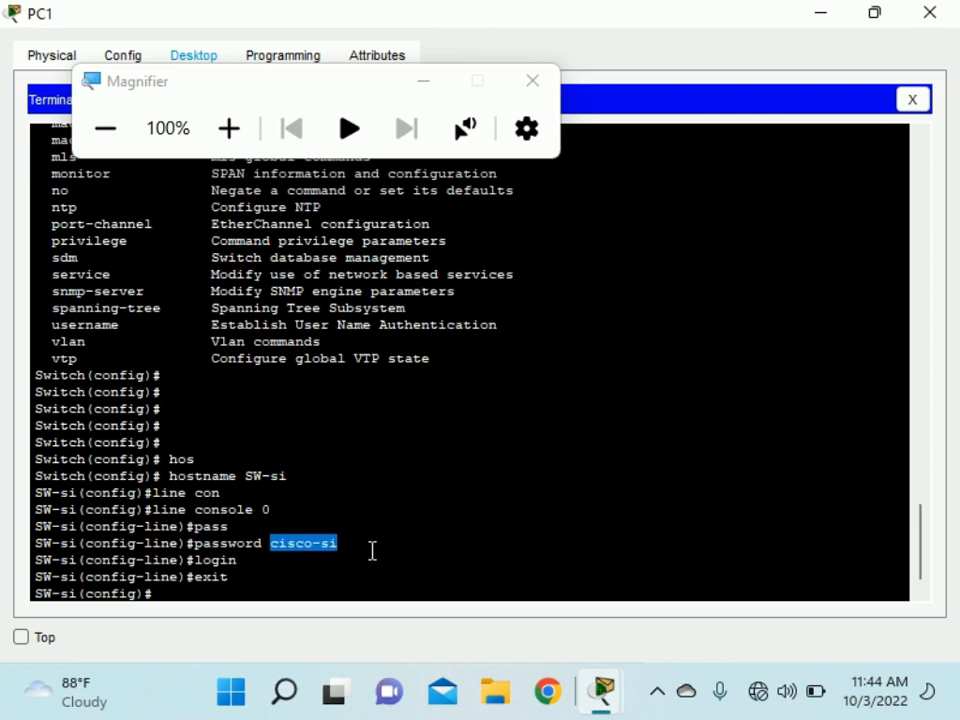
pyautogui.click(240, 585)
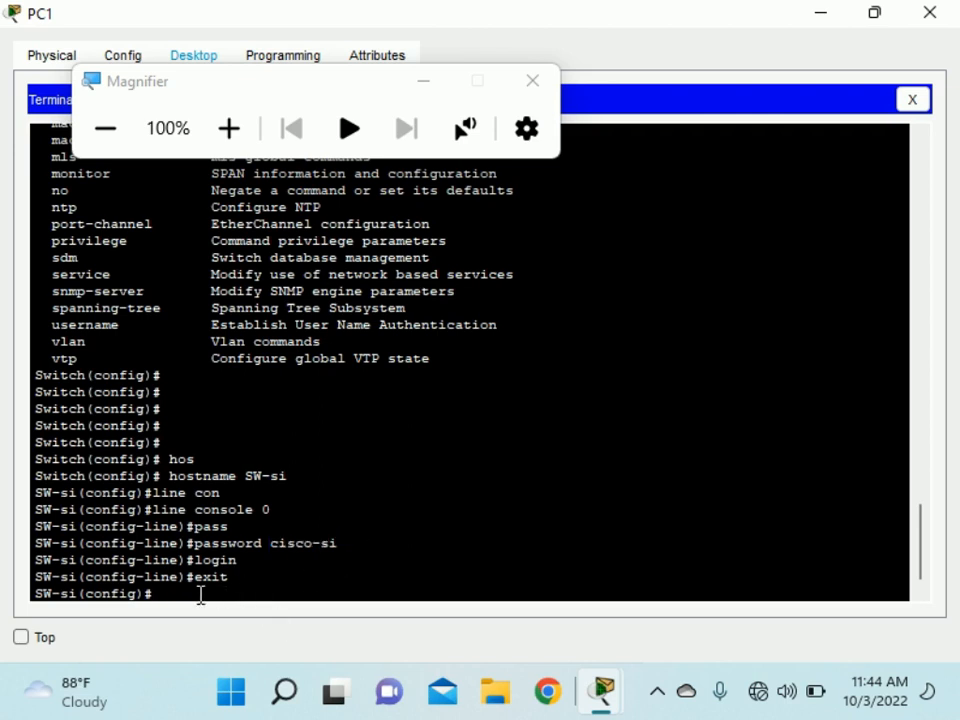
# Exit from SW-si(config)# to SW-si#, then exit again to end the console session.
pyautogui.write('exit')
pyautogui.press('Return')
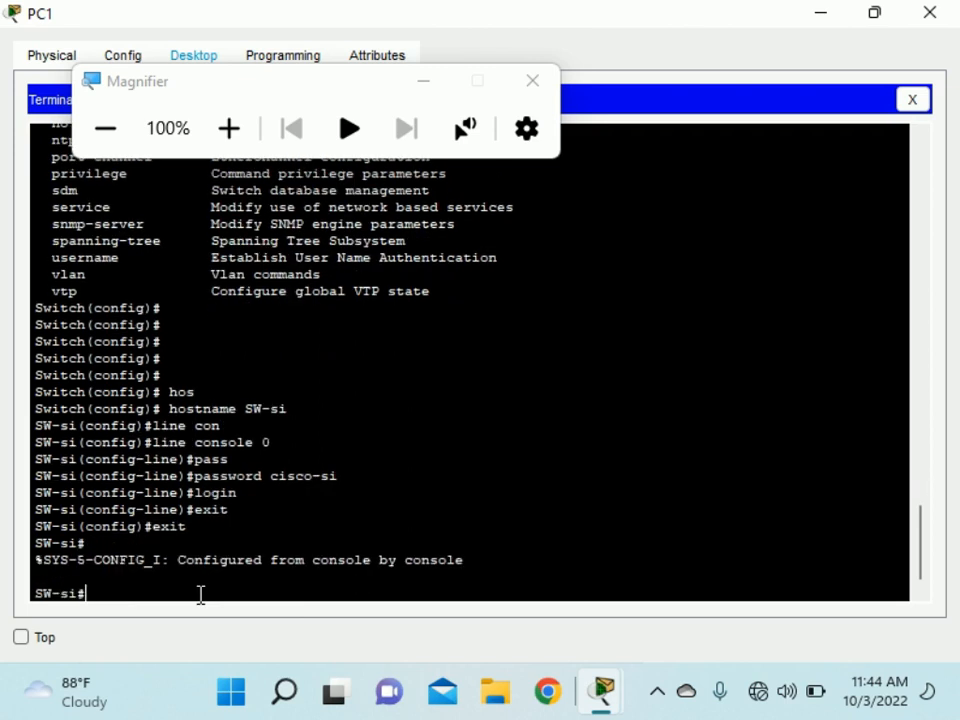
pyautogui.click(229, 132)
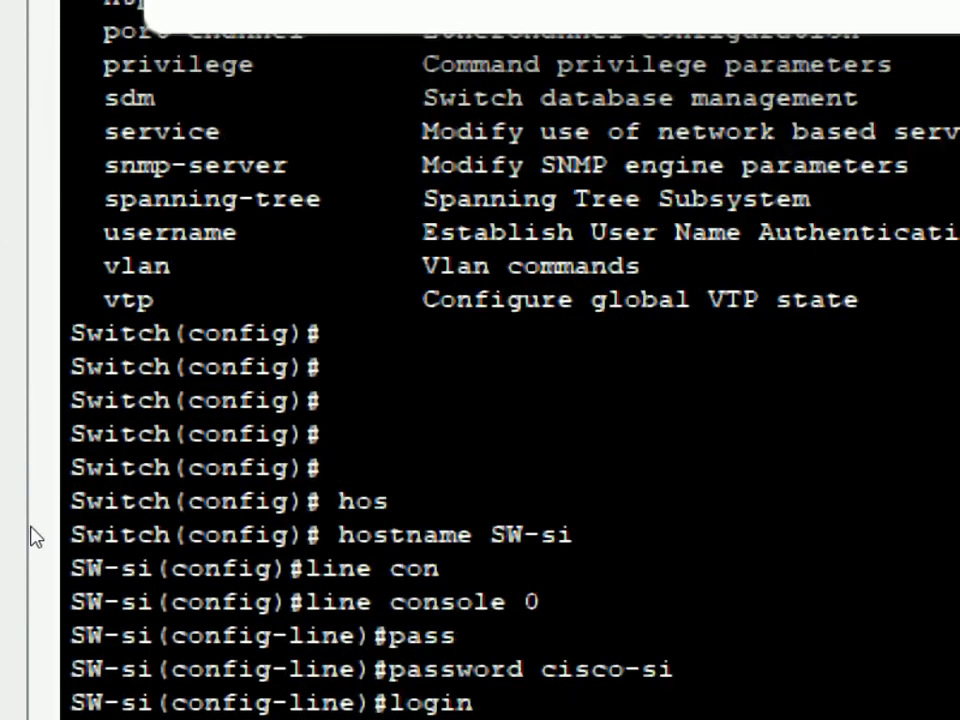
pyautogui.moveTo(195, 510); pyautogui.dragTo(227, 515)
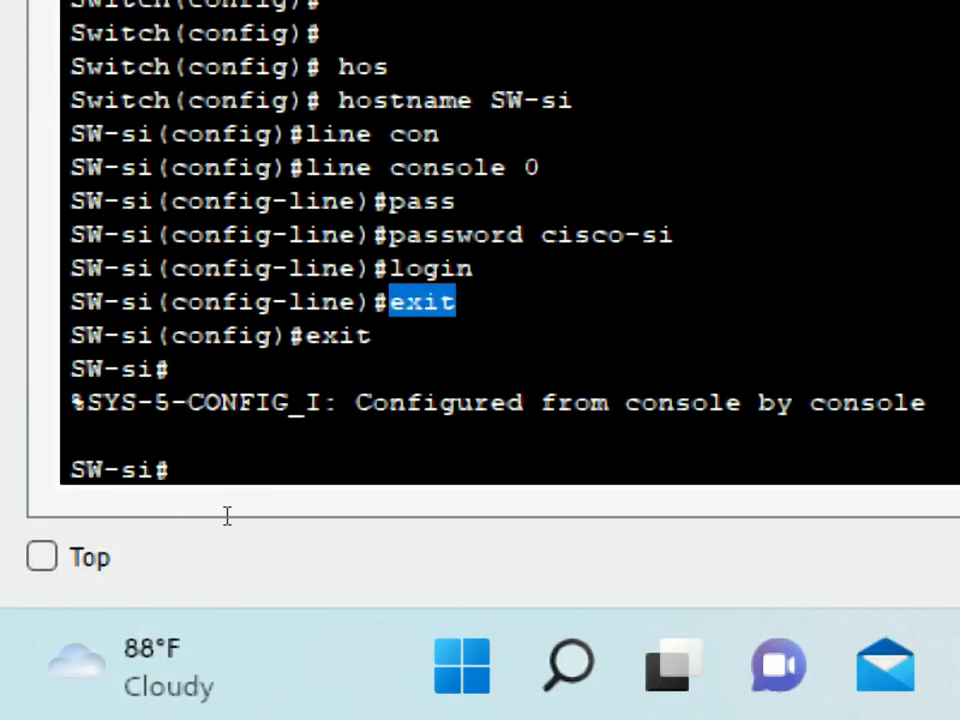
pyautogui.moveTo(39, 585); pyautogui.dragTo(86, 594)
pyautogui.click(121, 598)
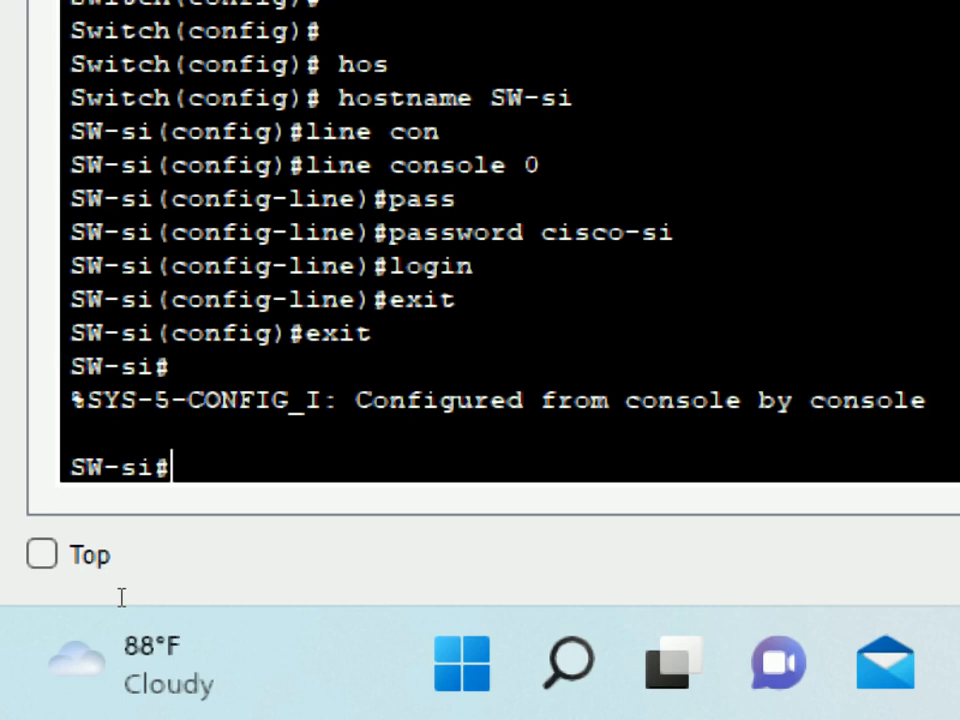
pyautogui.write('exit')
pyautogui.press('Return')
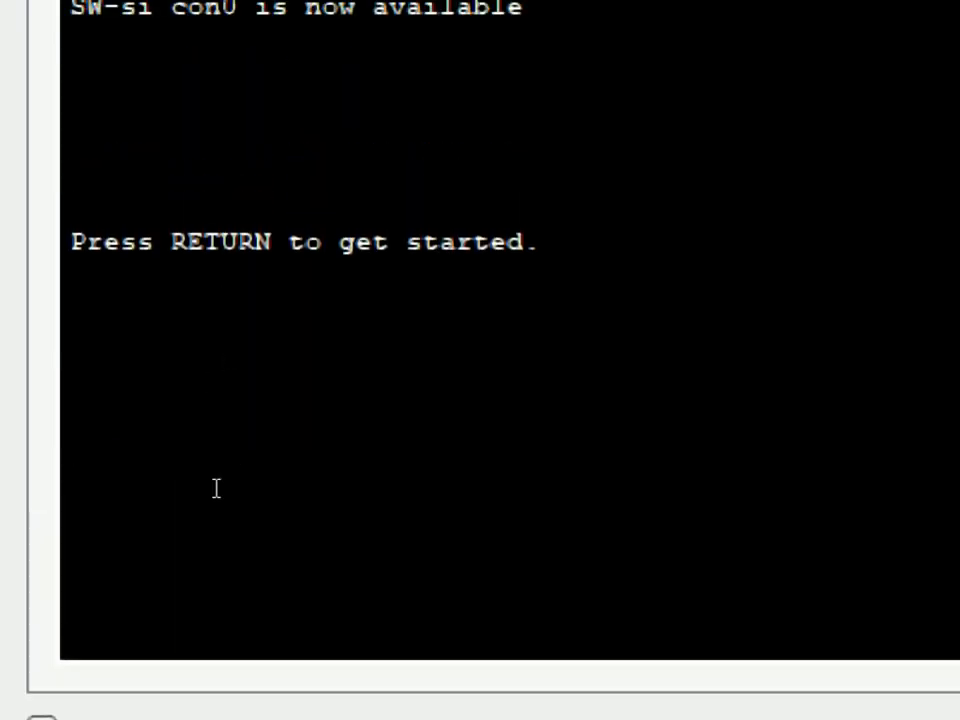
# Log back into the switch console with the line password, reaching the SW-si> prompt.
pyautogui.press('Return')
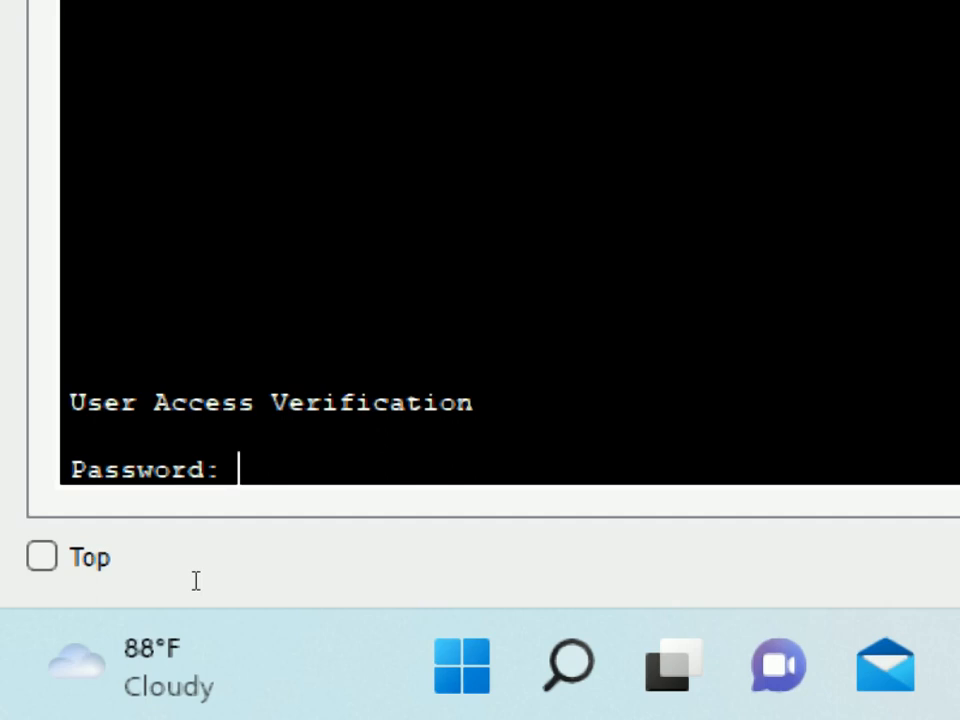
pyautogui.press('Return')
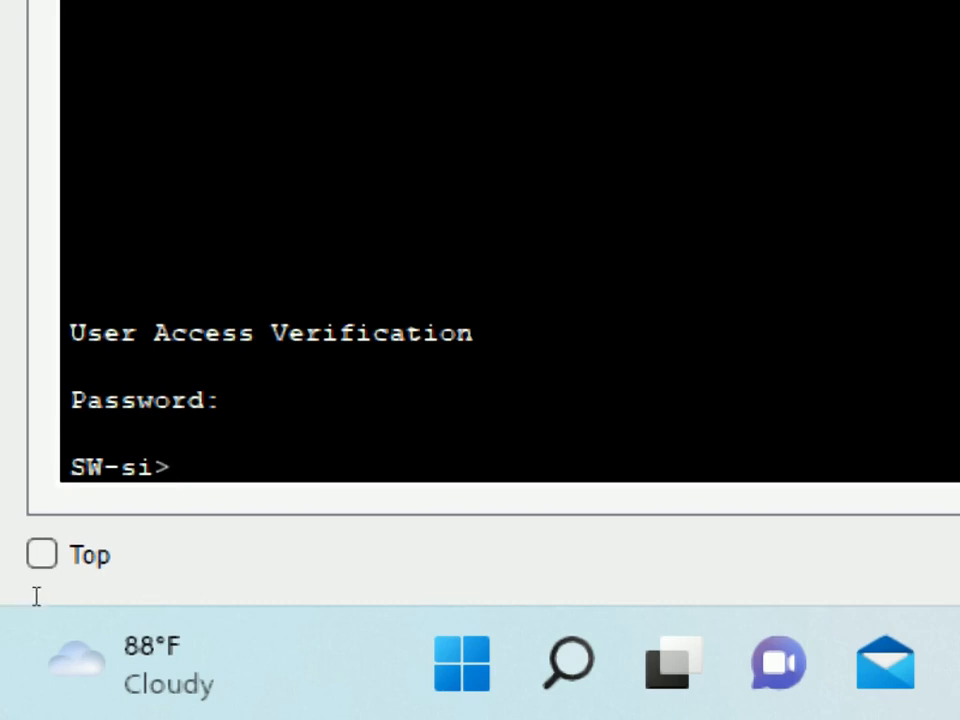
pyautogui.hotkey('shift', 'Home')
pyautogui.press('End')
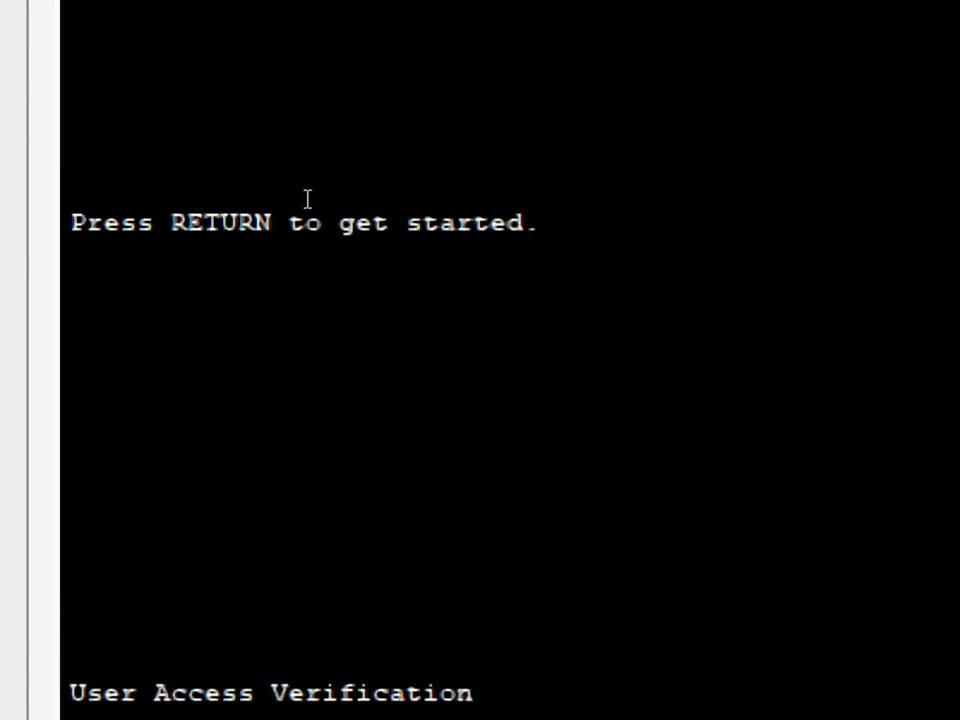
pyautogui.press('super+minus')
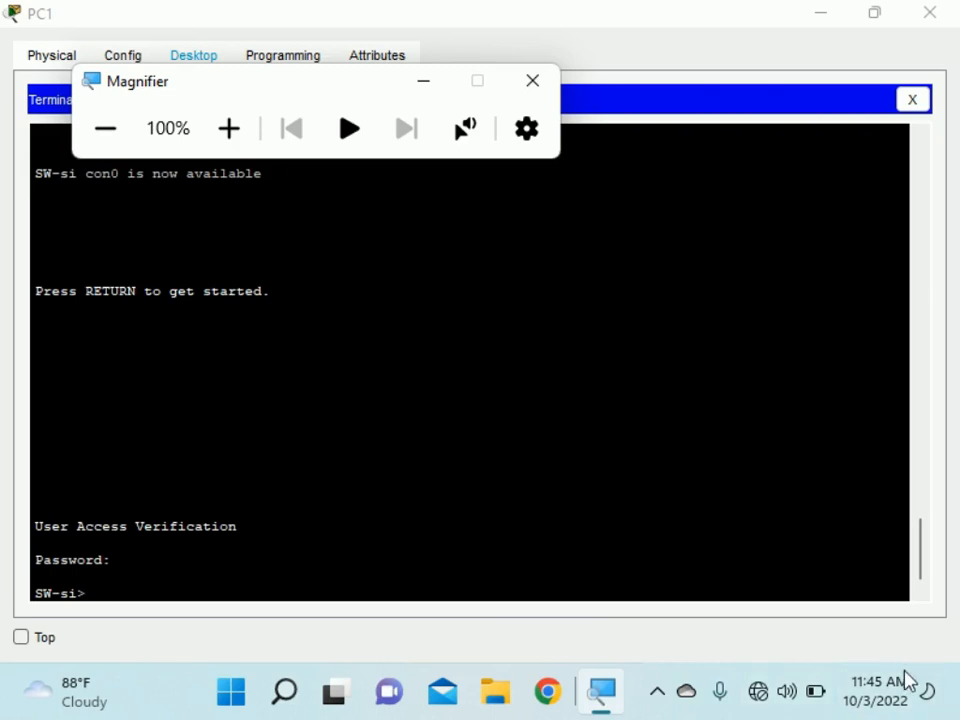
pyautogui.click(659, 697)
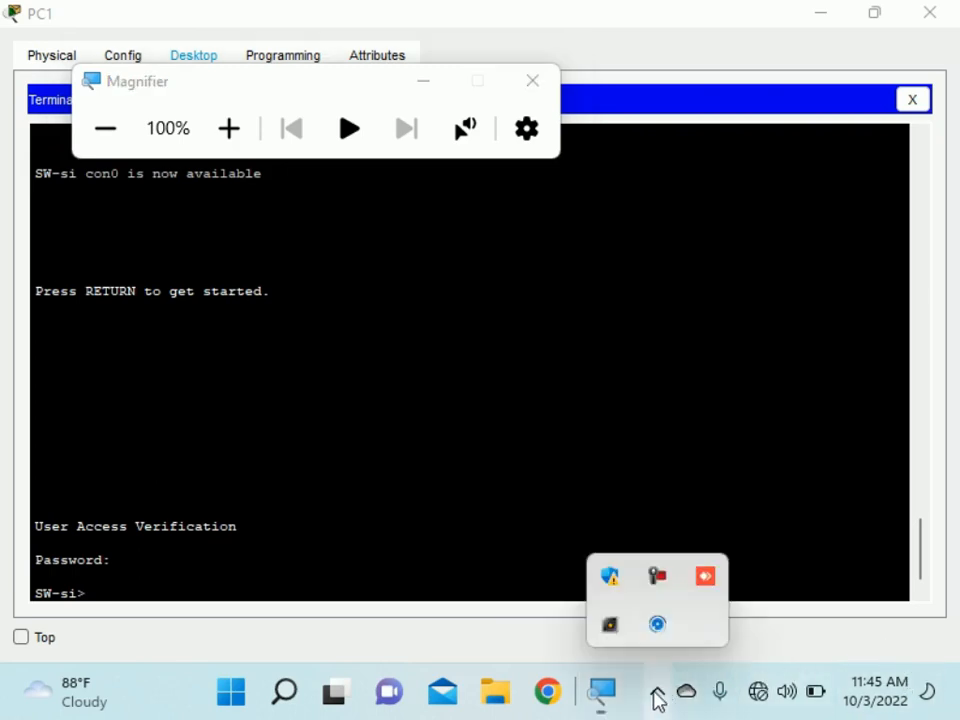
pyautogui.click(664, 585)
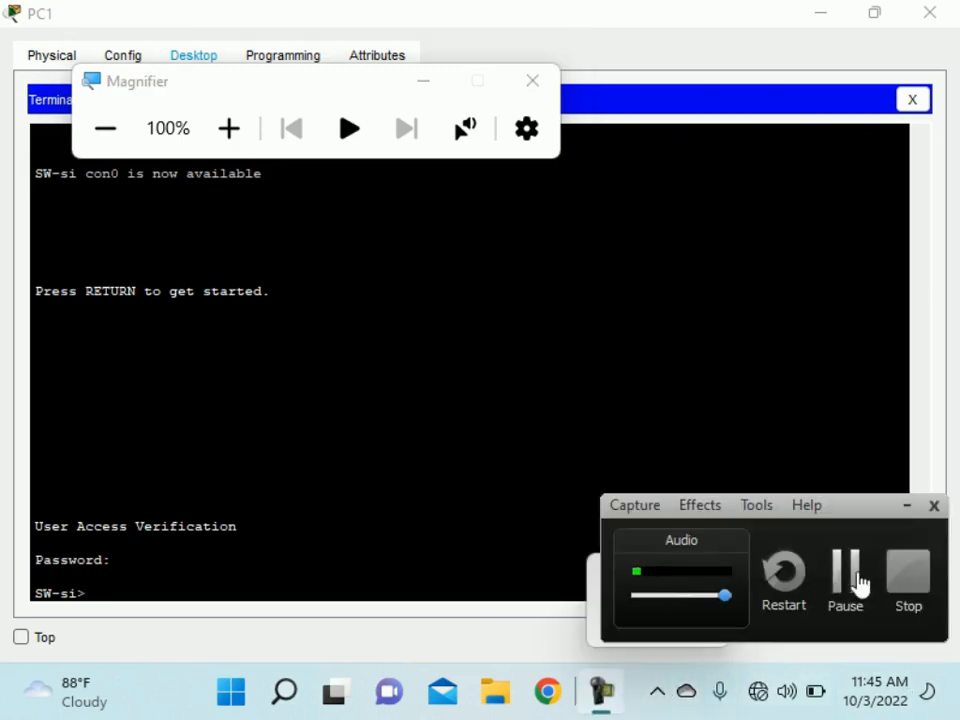